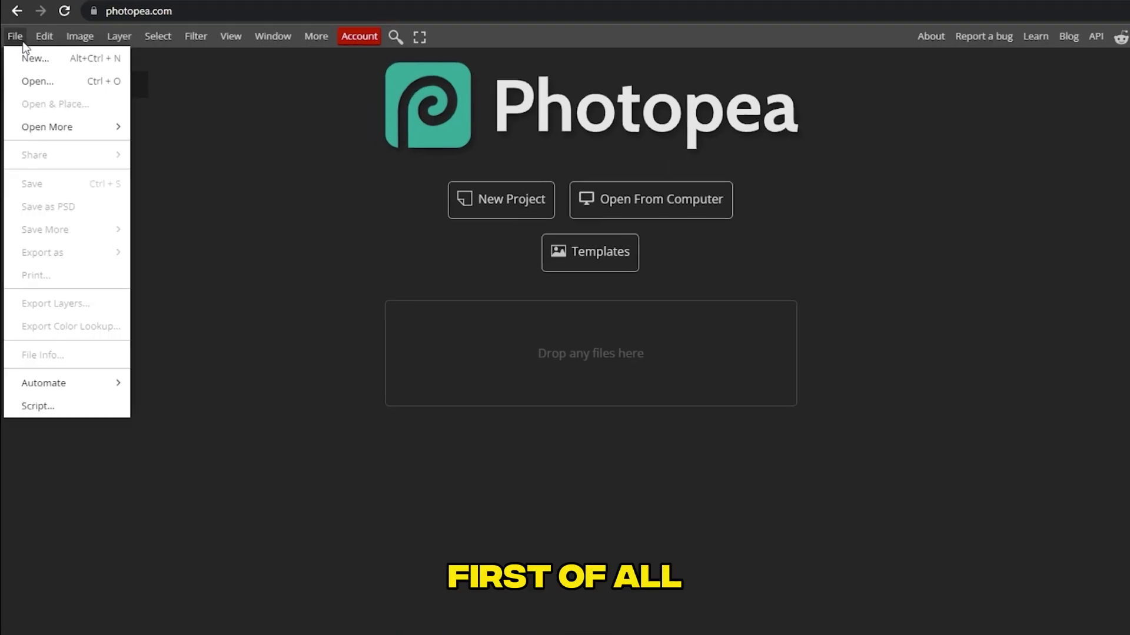
Step: Open the car photo from Downloads > Background Removal as a new document
{"action": "left_click", "coordinate": [36, 122]}
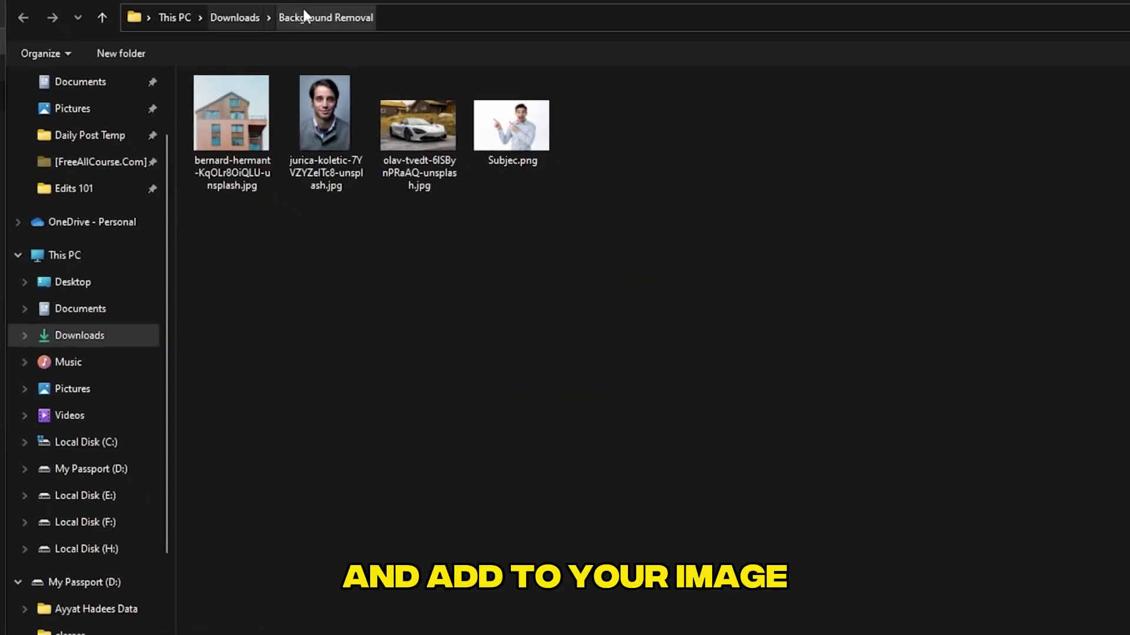
{"action": "double_click", "coordinate": [352, 104]}
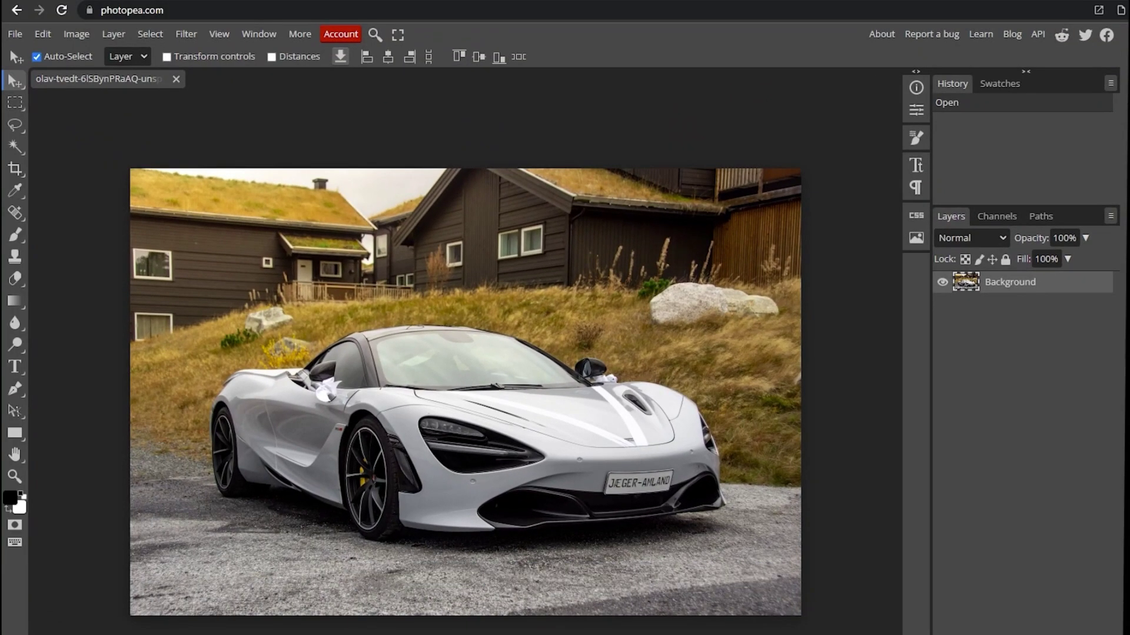
{"action": "left_click", "coordinate": [1043, 597]}
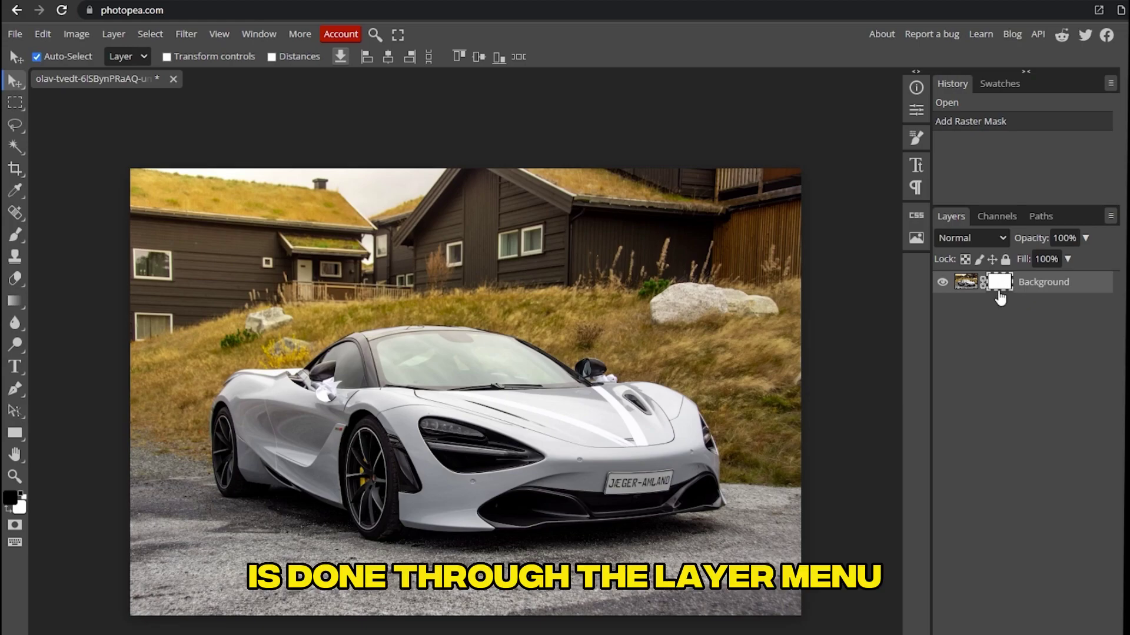
{"action": "key", "text": "ctrl+z"}
{"action": "left_click", "coordinate": [121, 37]}
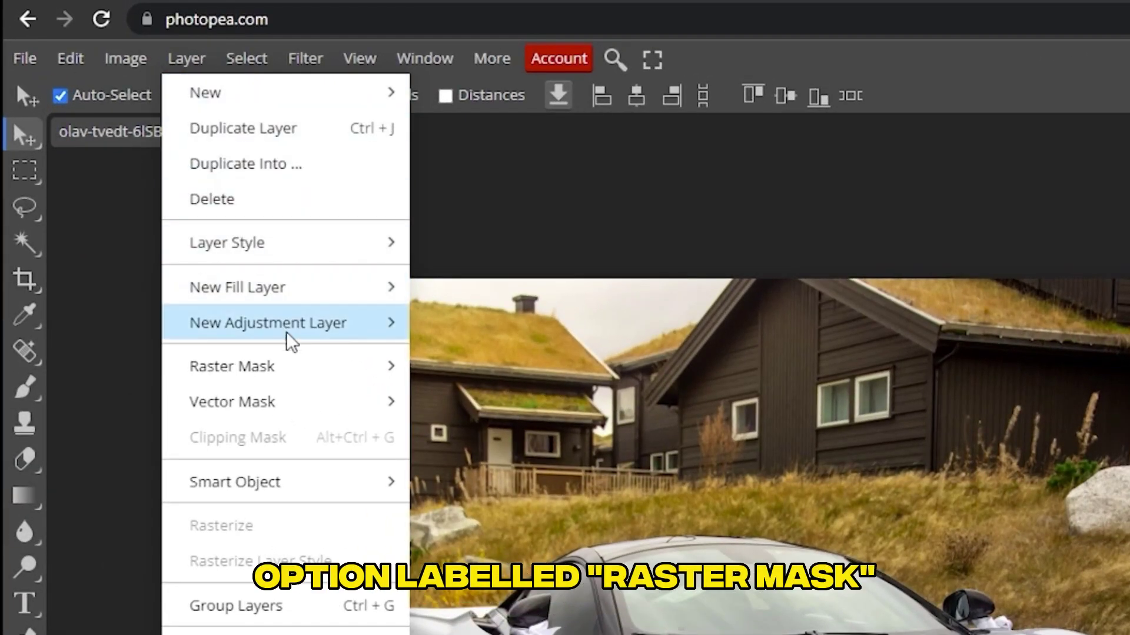
{"action": "mouse_move", "coordinate": [177, 221]}
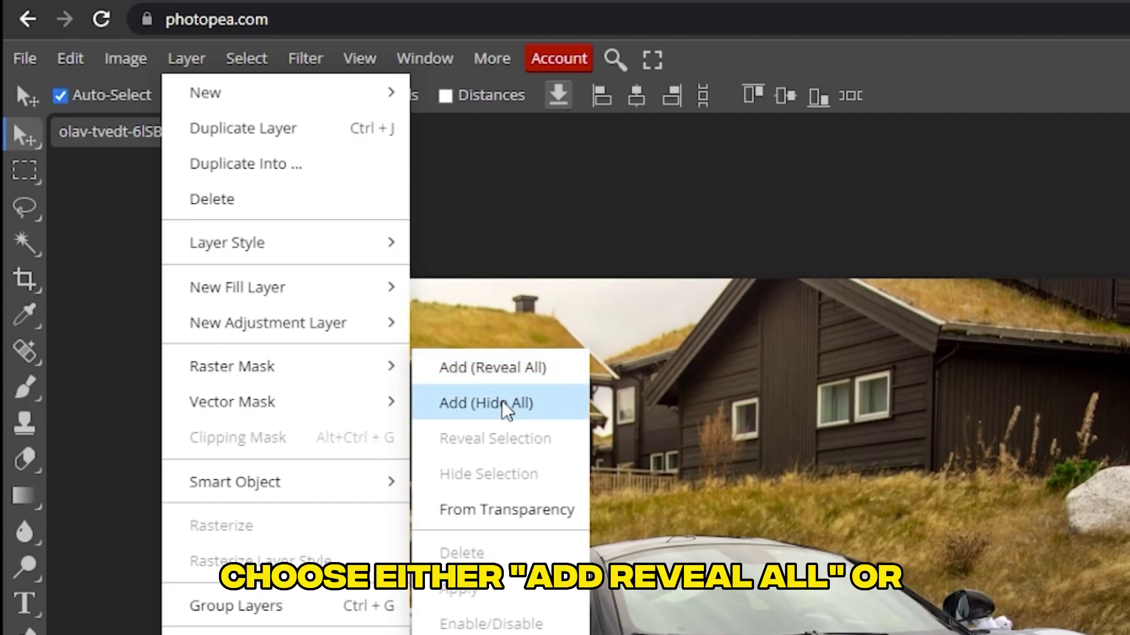
{"action": "left_click", "coordinate": [513, 371]}
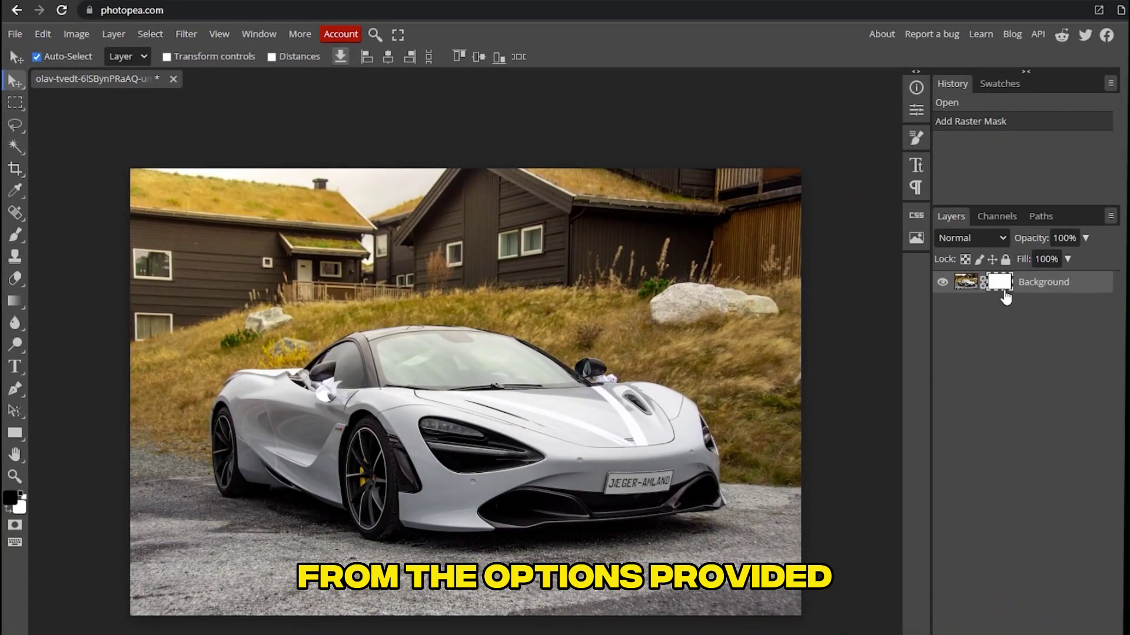
{"action": "key", "text": "ctrl+z"}
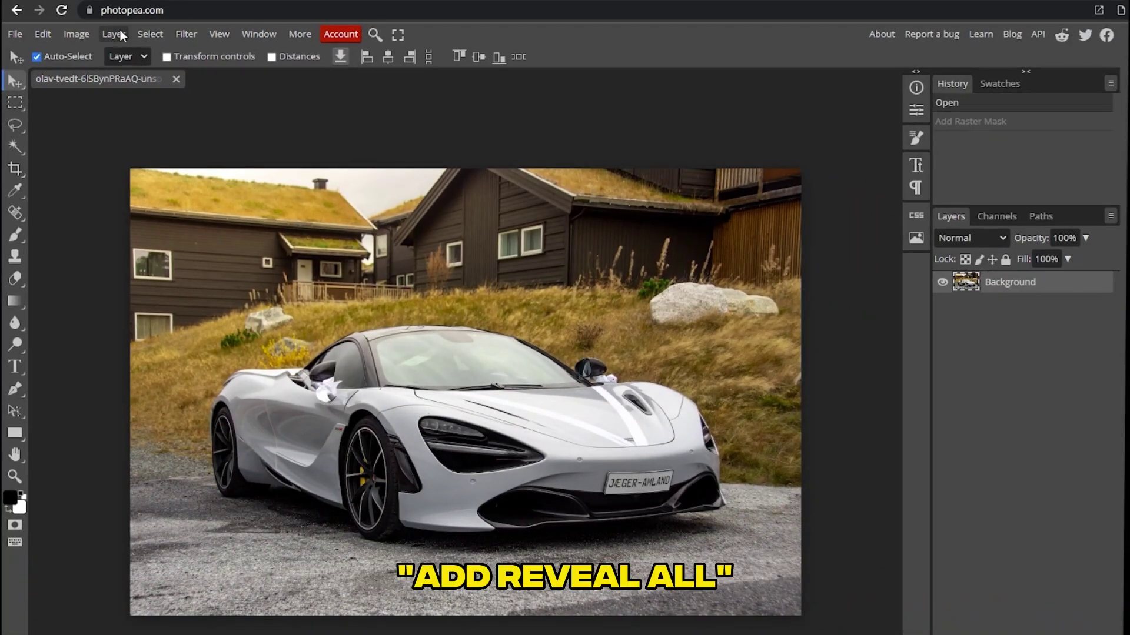
{"action": "left_click", "coordinate": [115, 34]}
{"action": "mouse_move", "coordinate": [186, 231]}
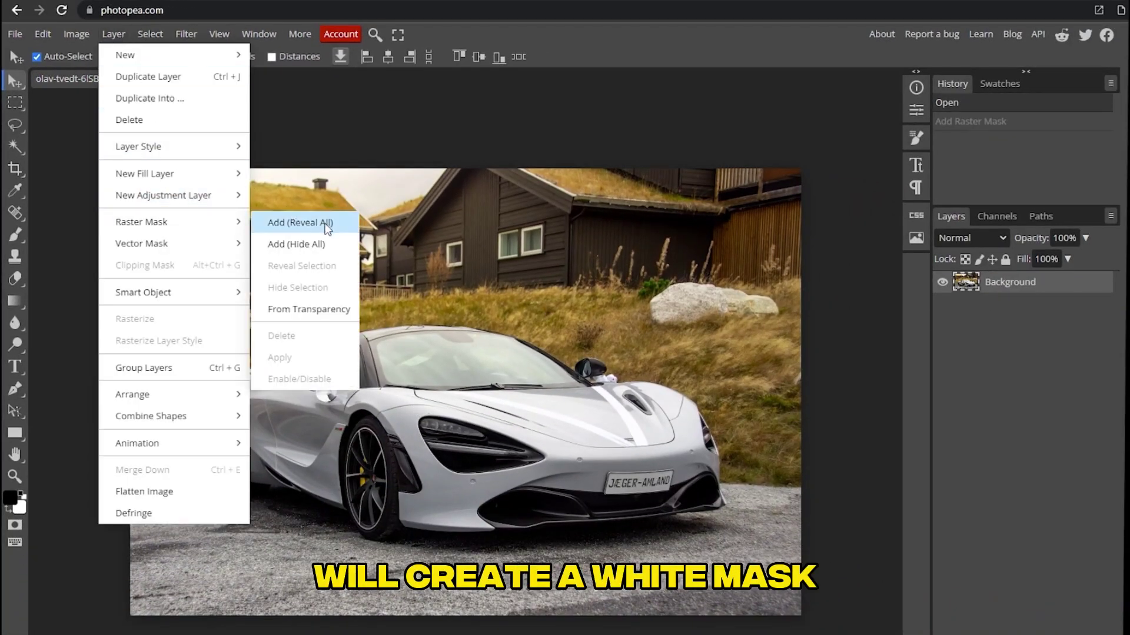
{"action": "left_click", "coordinate": [326, 245]}
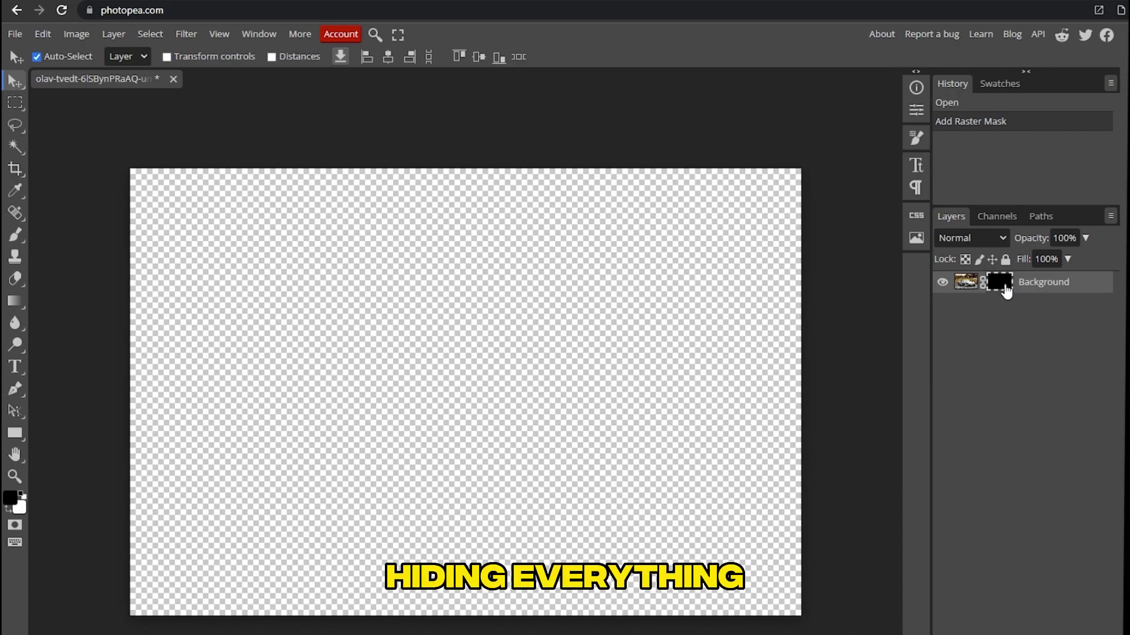
{"action": "key", "text": "ctrl+z"}
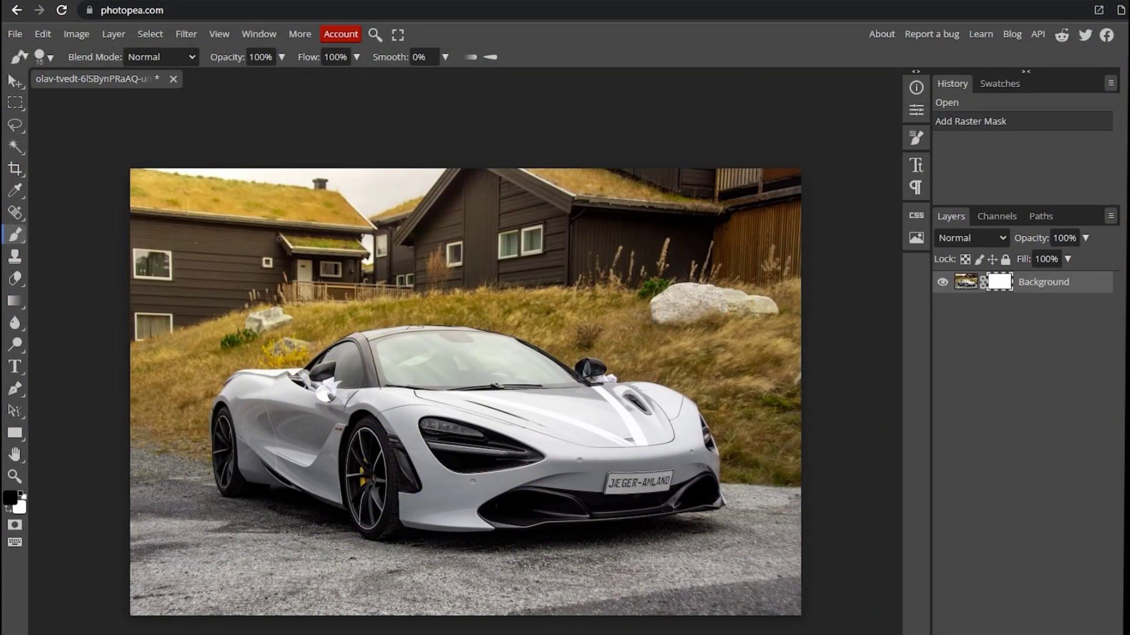
Step: Set the brush to 0% hardness and 424 px size
{"action": "left_click", "coordinate": [52, 58]}
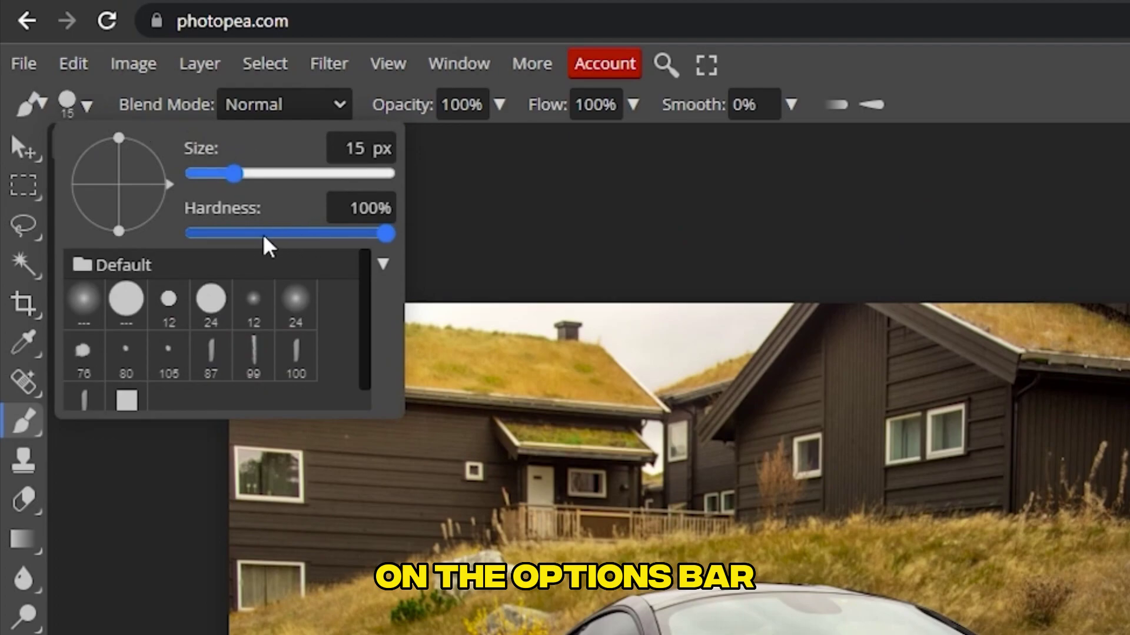
{"action": "left_click_drag", "start_coordinate": [298, 235], "coordinate": [181, 232]}
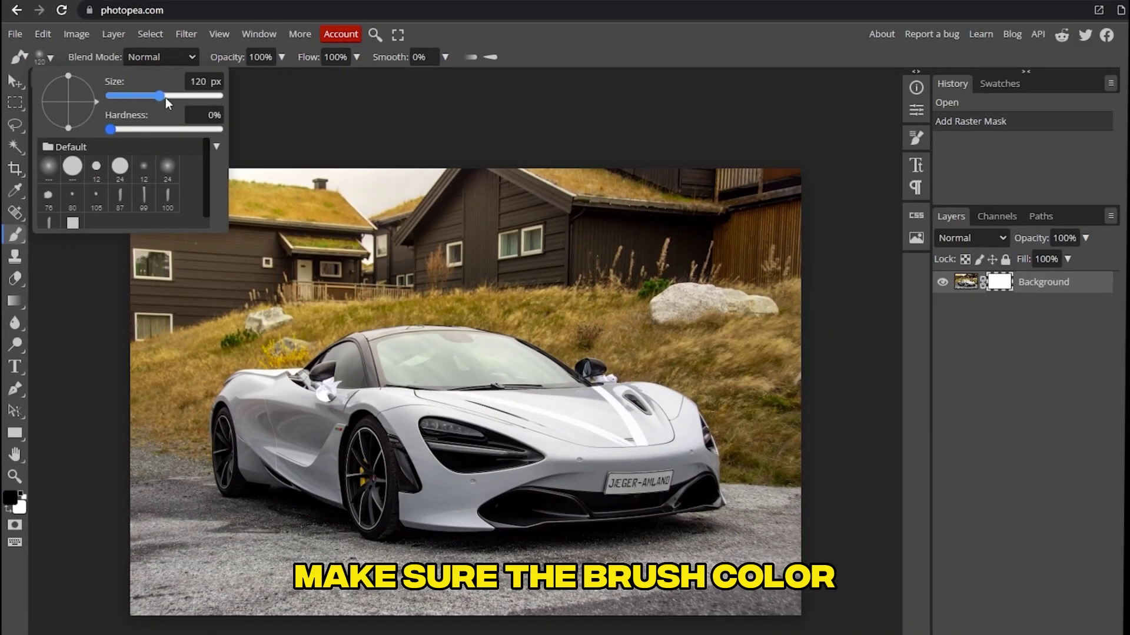
{"action": "left_click_drag", "start_coordinate": [165, 98], "coordinate": [189, 98]}
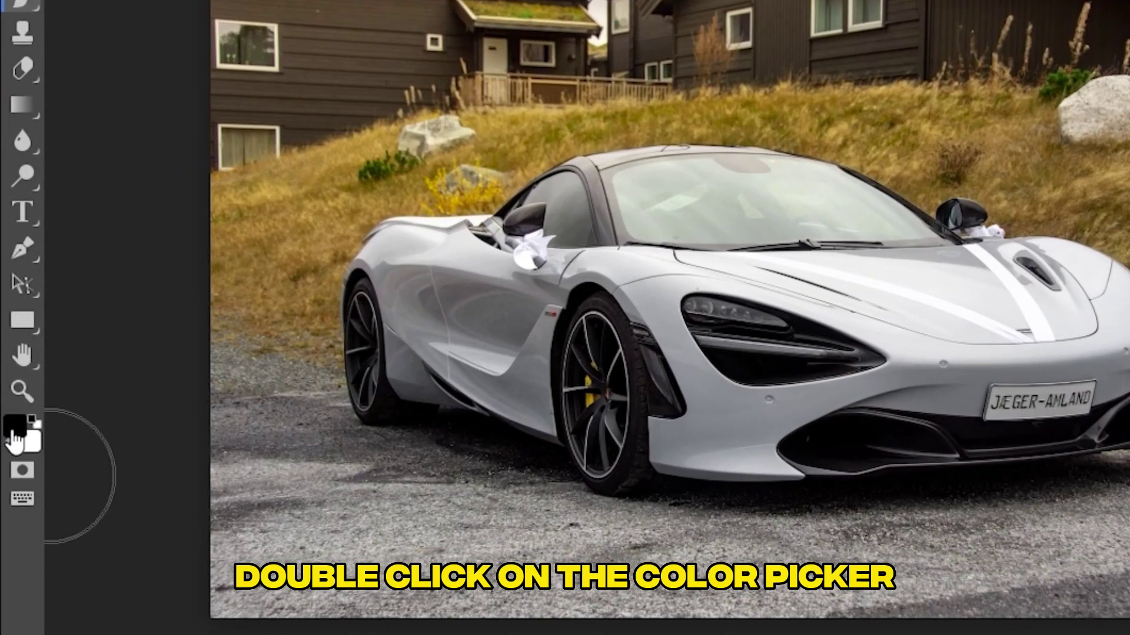
Step: Set the foreground painting colour to black
{"action": "double_click", "coordinate": [13, 434]}
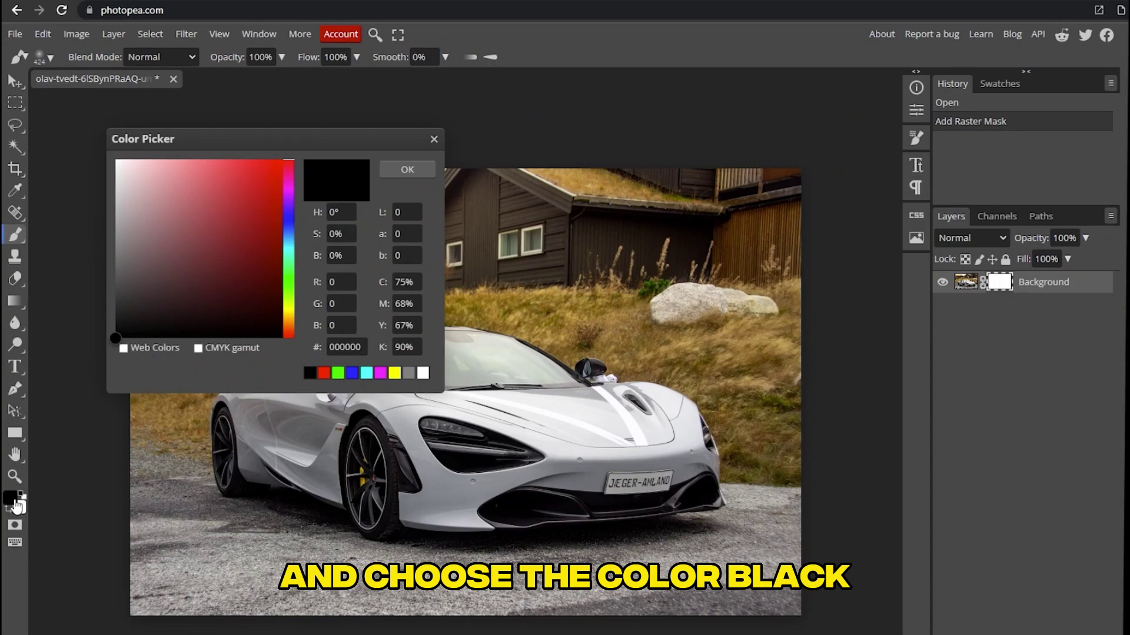
{"action": "left_click", "coordinate": [116, 337]}
{"action": "left_click", "coordinate": [411, 171]}
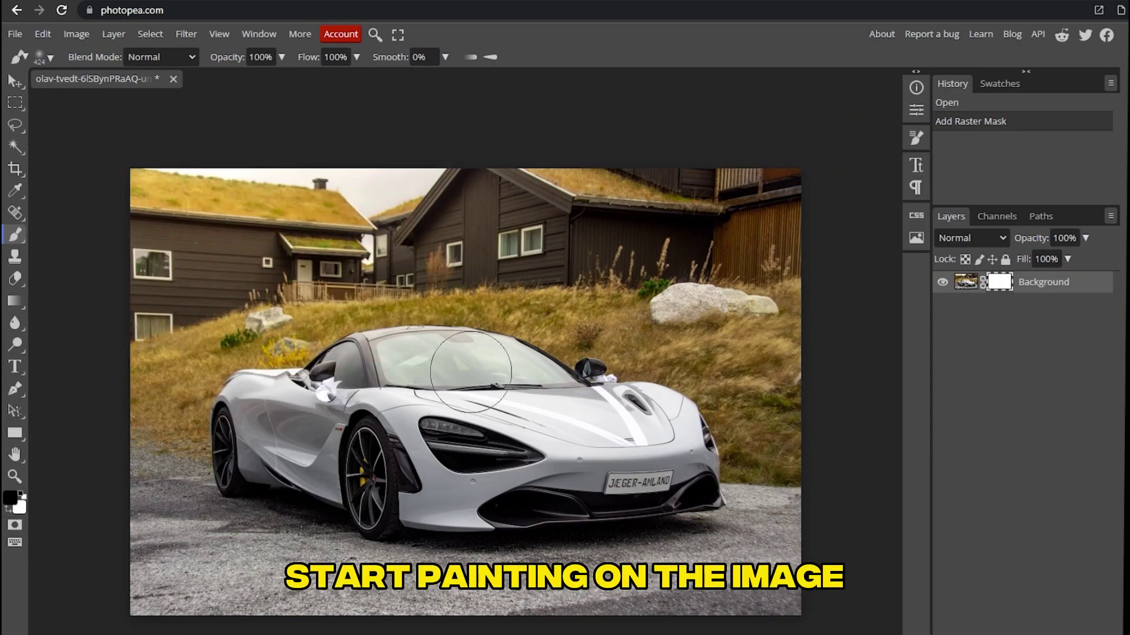
Step: Paint the car out on the mask in black, then swap to white and paint it back
{"action": "mouse_move", "coordinate": [338, 377]}
{"action": "left_mouse_down"}
{"action": "mouse_move", "coordinate": [497, 347]}
{"action": "mouse_move", "coordinate": [540, 402]}
{"action": "mouse_move", "coordinate": [658, 404]}
{"action": "mouse_move", "coordinate": [513, 457]}
{"action": "mouse_move", "coordinate": [262, 400]}
{"action": "mouse_move", "coordinate": [344, 479]}
{"action": "mouse_move", "coordinate": [653, 451]}
{"action": "mouse_move", "coordinate": [678, 476]}
{"action": "mouse_move", "coordinate": [620, 414]}
{"action": "mouse_move", "coordinate": [285, 450]}
{"action": "mouse_move", "coordinate": [488, 497]}
{"action": "mouse_move", "coordinate": [552, 442]}
{"action": "mouse_move", "coordinate": [477, 400]}
{"action": "left_mouse_up"}
{"action": "key", "text": "ctrl+z"}
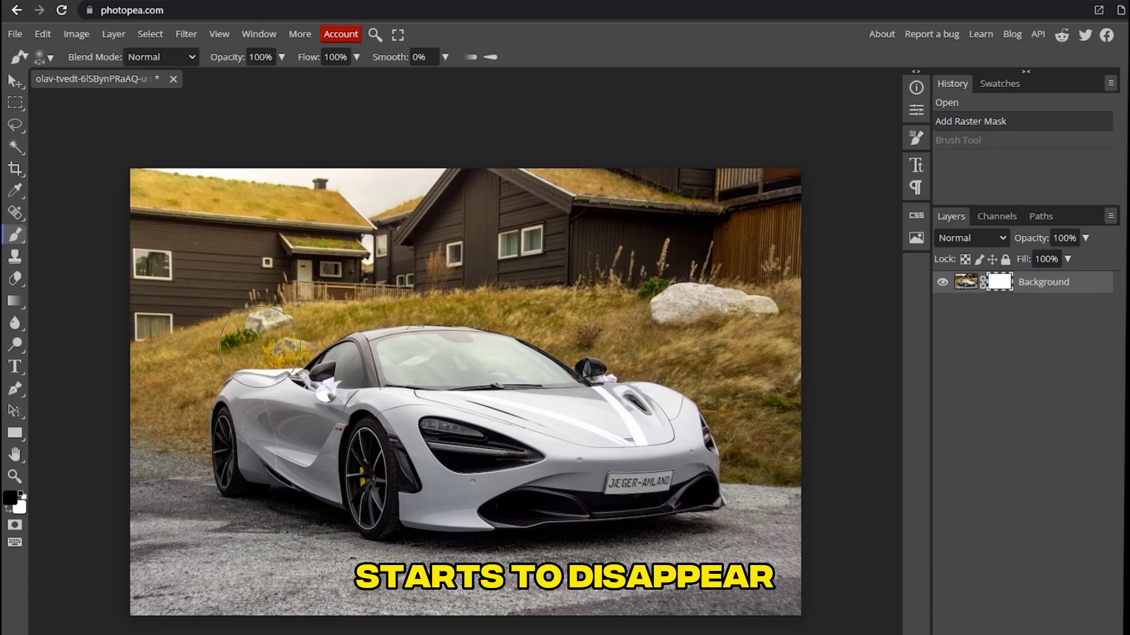
{"action": "mouse_move", "coordinate": [259, 347]}
{"action": "left_mouse_down"}
{"action": "mouse_move", "coordinate": [353, 412]}
{"action": "mouse_move", "coordinate": [542, 416]}
{"action": "mouse_move", "coordinate": [571, 547]}
{"action": "left_mouse_up"}
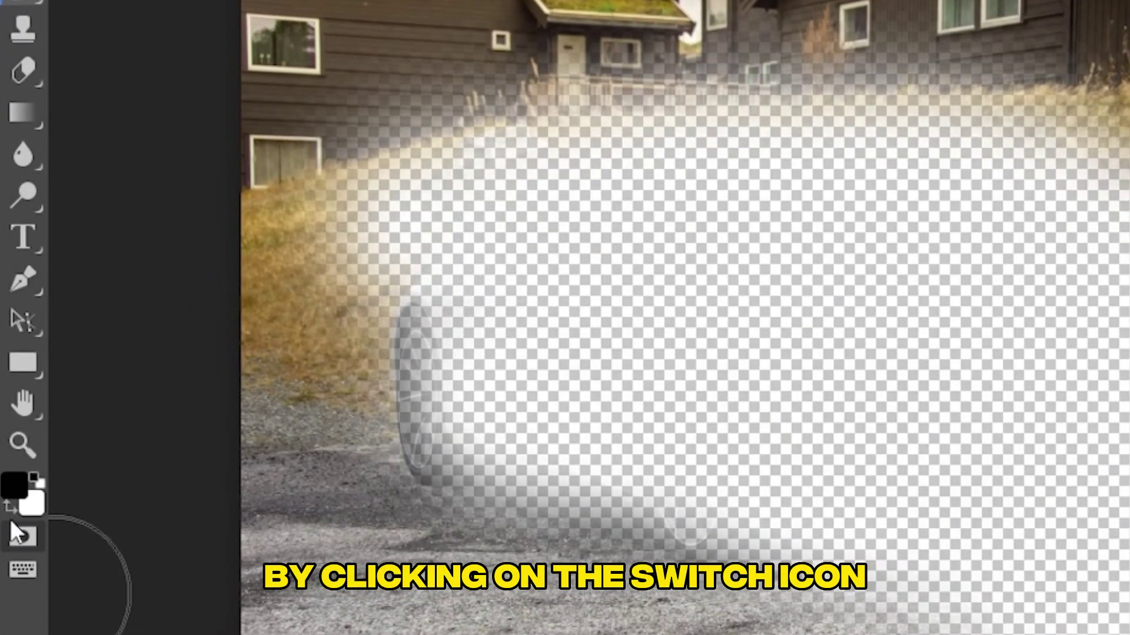
{"action": "left_click", "coordinate": [10, 511]}
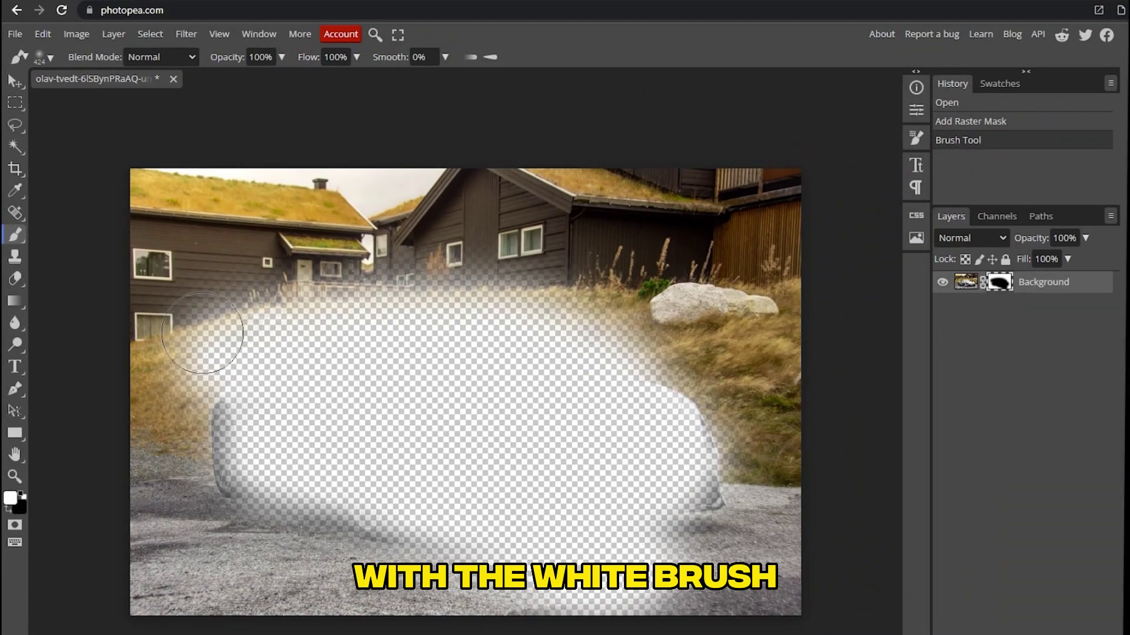
{"action": "mouse_move", "coordinate": [203, 333]}
{"action": "left_mouse_down"}
{"action": "mouse_move", "coordinate": [514, 280]}
{"action": "mouse_move", "coordinate": [631, 286]}
{"action": "mouse_move", "coordinate": [724, 440]}
{"action": "mouse_move", "coordinate": [564, 553]}
{"action": "mouse_move", "coordinate": [473, 599]}
{"action": "mouse_move", "coordinate": [386, 586]}
{"action": "mouse_move", "coordinate": [377, 573]}
{"action": "mouse_move", "coordinate": [479, 520]}
{"action": "mouse_move", "coordinate": [616, 492]}
{"action": "mouse_move", "coordinate": [592, 449]}
{"action": "mouse_move", "coordinate": [608, 417]}
{"action": "mouse_move", "coordinate": [661, 398]}
{"action": "mouse_move", "coordinate": [509, 369]}
{"action": "mouse_move", "coordinate": [222, 415]}
{"action": "mouse_move", "coordinate": [186, 464]}
{"action": "mouse_move", "coordinate": [503, 468]}
{"action": "left_mouse_up"}
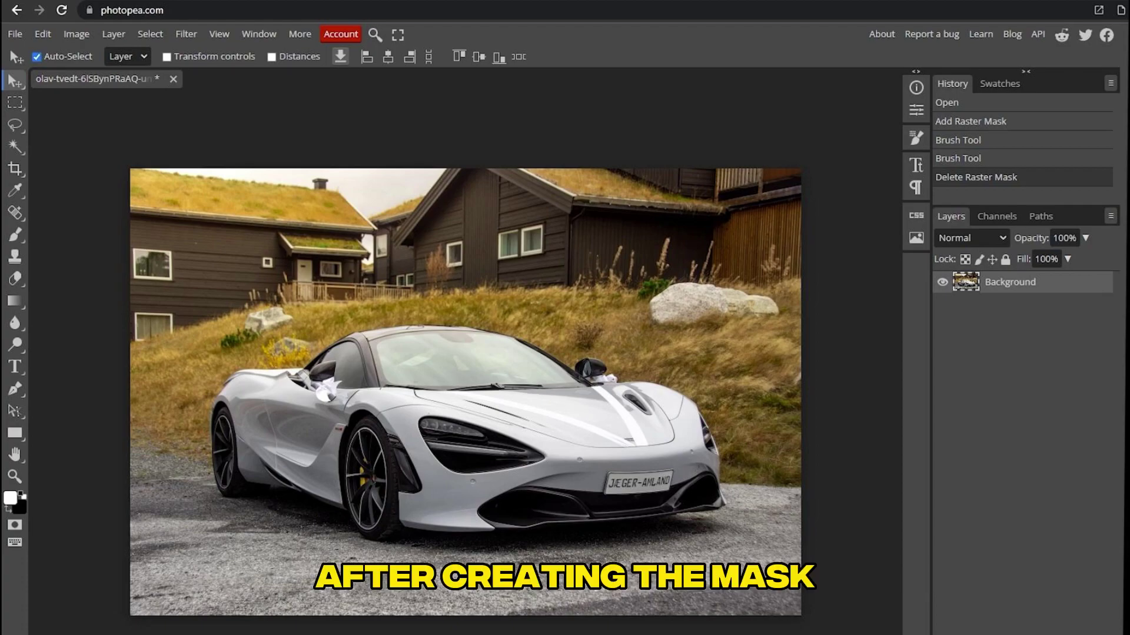
Step: Add a new mask to the Background layer and paint out the windscreen and bonnet in black
{"action": "left_click", "coordinate": [1000, 632]}
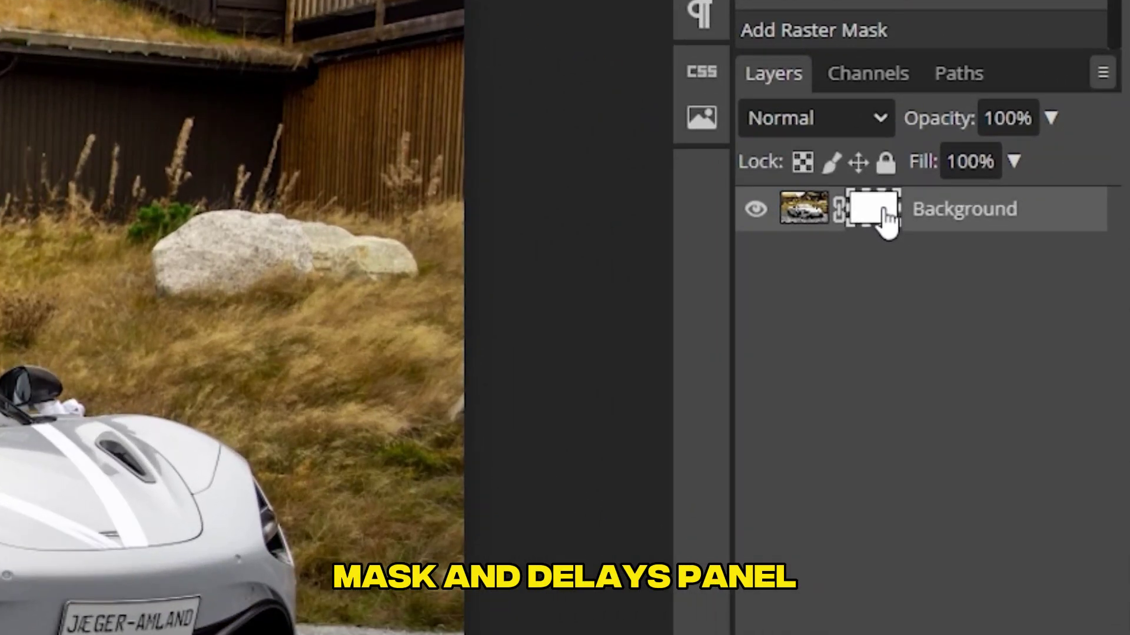
{"action": "right_click", "coordinate": [884, 210]}
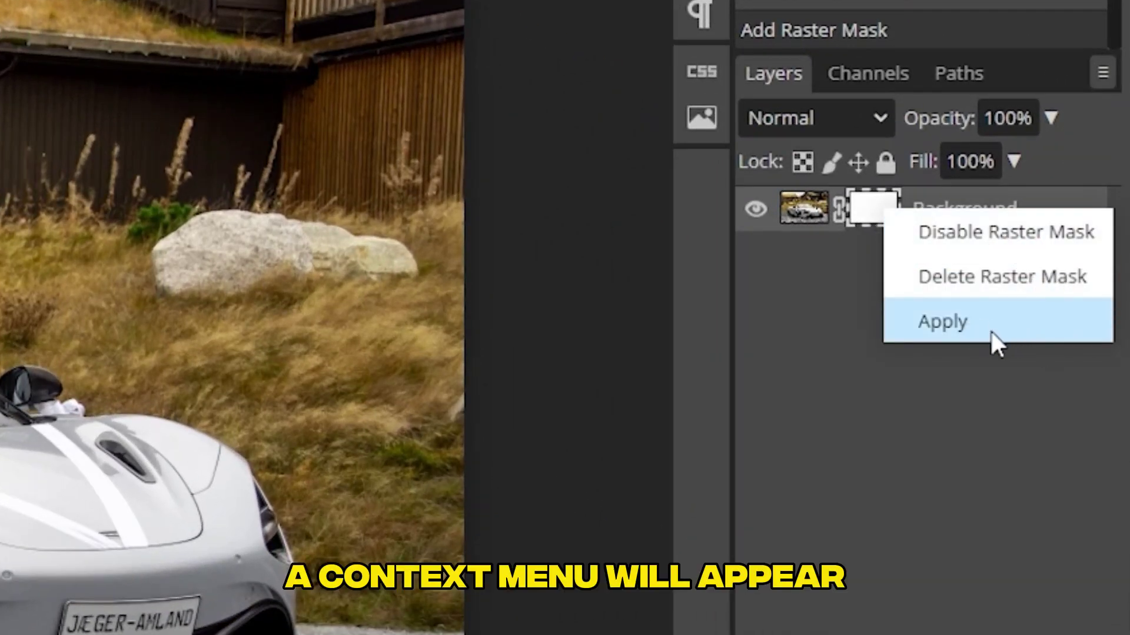
{"action": "left_click", "coordinate": [976, 235]}
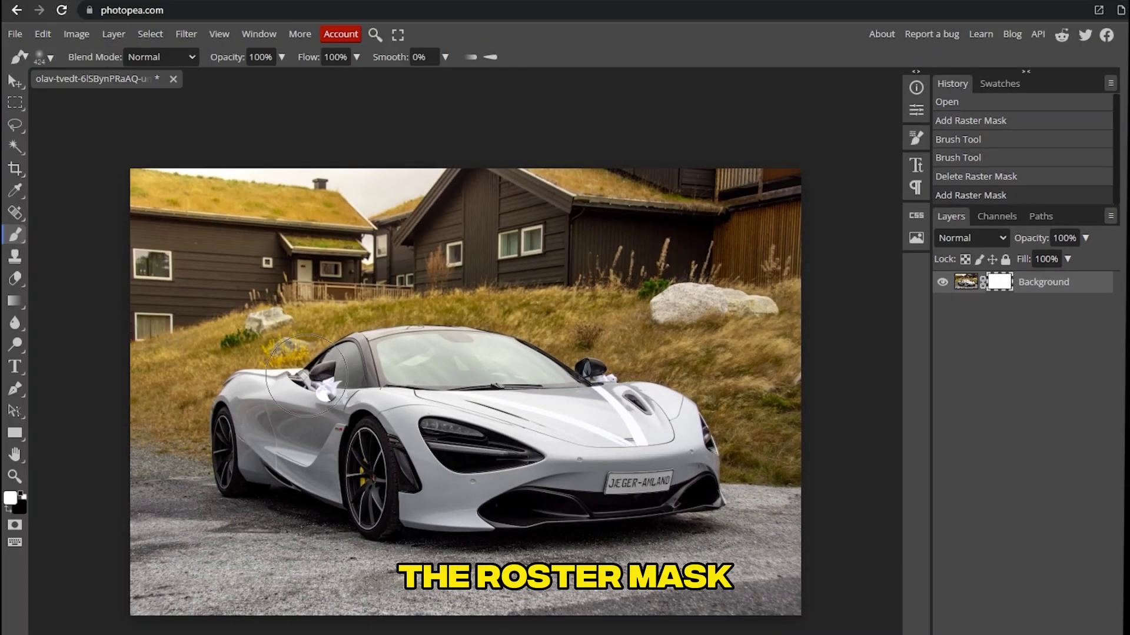
{"action": "left_click", "coordinate": [489, 380]}
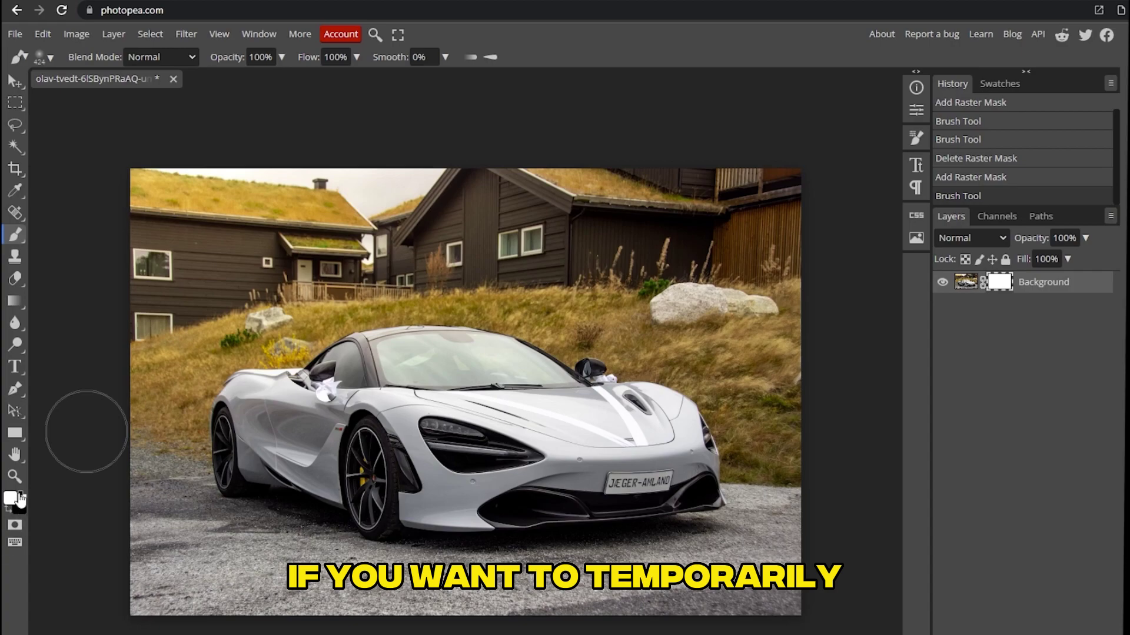
{"action": "left_click", "coordinate": [10, 511]}
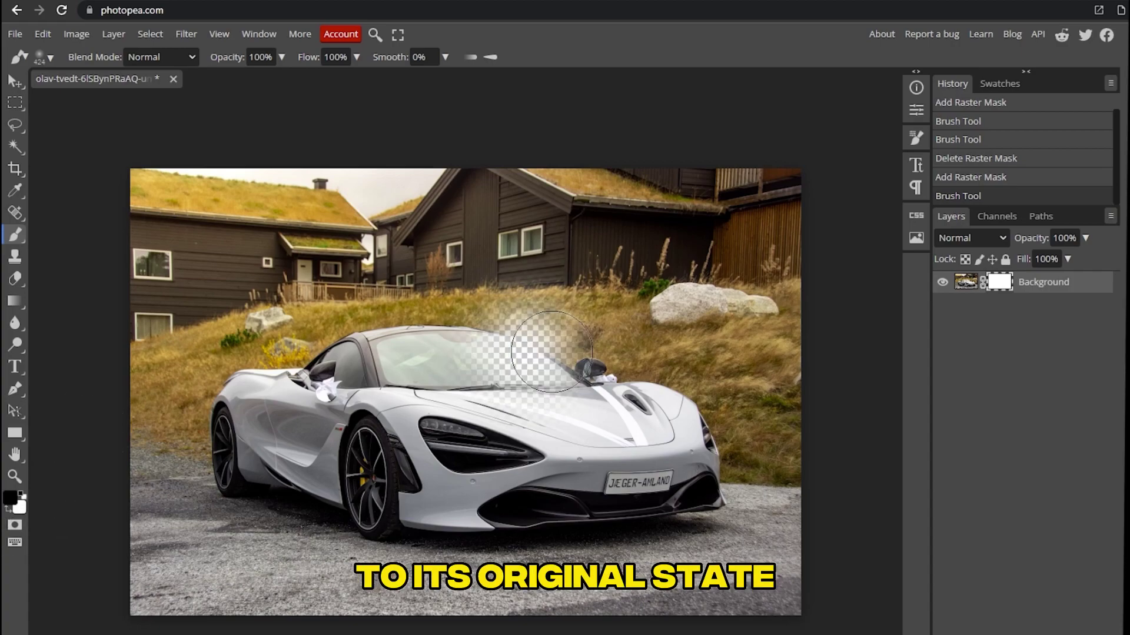
{"action": "mouse_move", "coordinate": [552, 351]}
{"action": "left_mouse_down"}
{"action": "mouse_move", "coordinate": [449, 383]}
{"action": "mouse_move", "coordinate": [447, 441]}
{"action": "left_mouse_up"}
Step: Disable the mask, re-enable it, delete it, then bring back its options
{"action": "right_click", "coordinate": [1001, 283]}
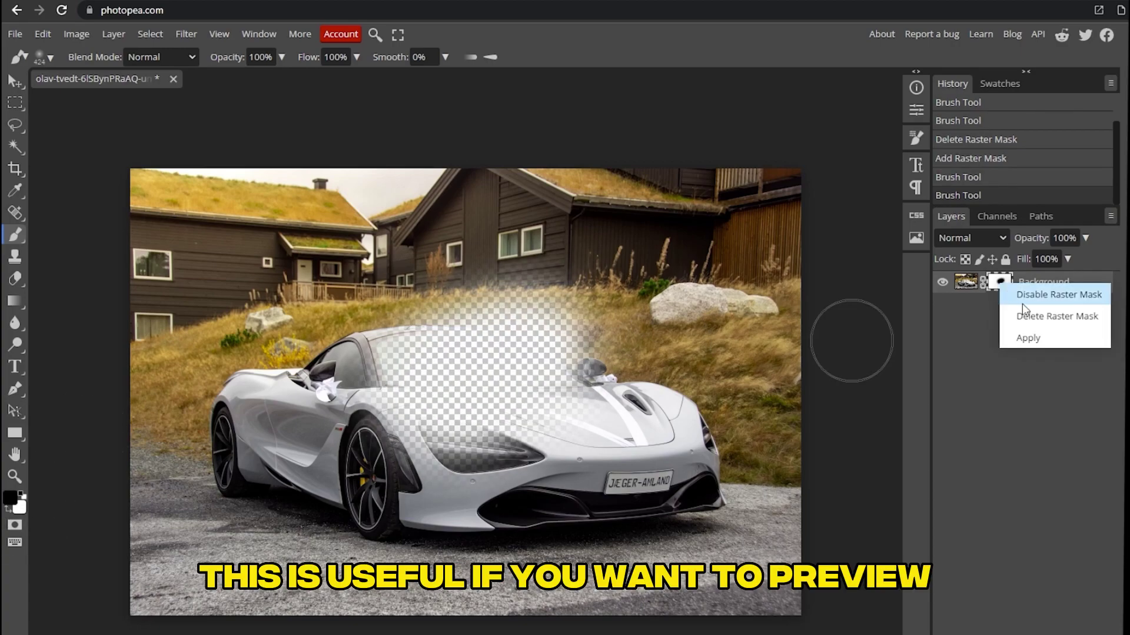
{"action": "left_click", "coordinate": [1027, 295]}
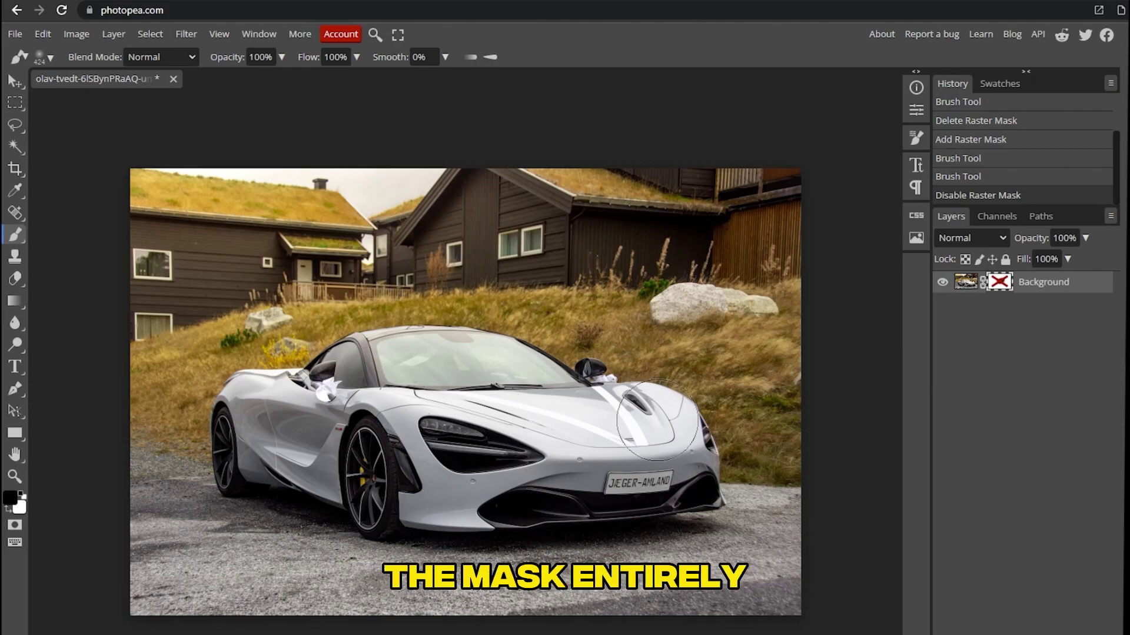
{"action": "right_click", "coordinate": [999, 283]}
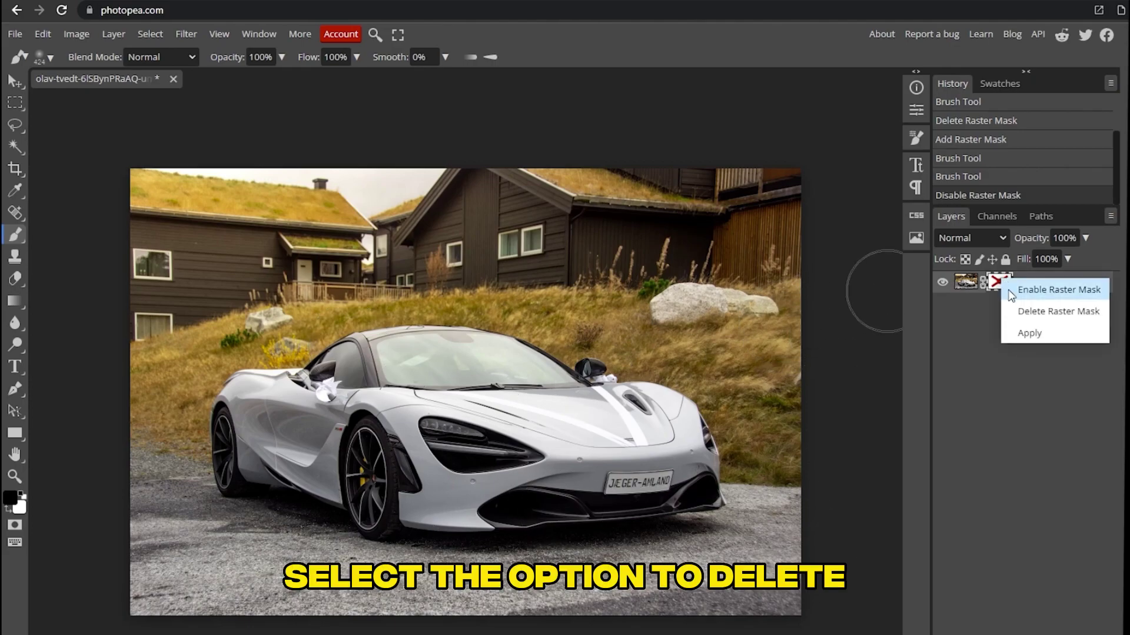
{"action": "left_click", "coordinate": [1056, 292]}
{"action": "right_click", "coordinate": [999, 282]}
{"action": "left_click", "coordinate": [1055, 310]}
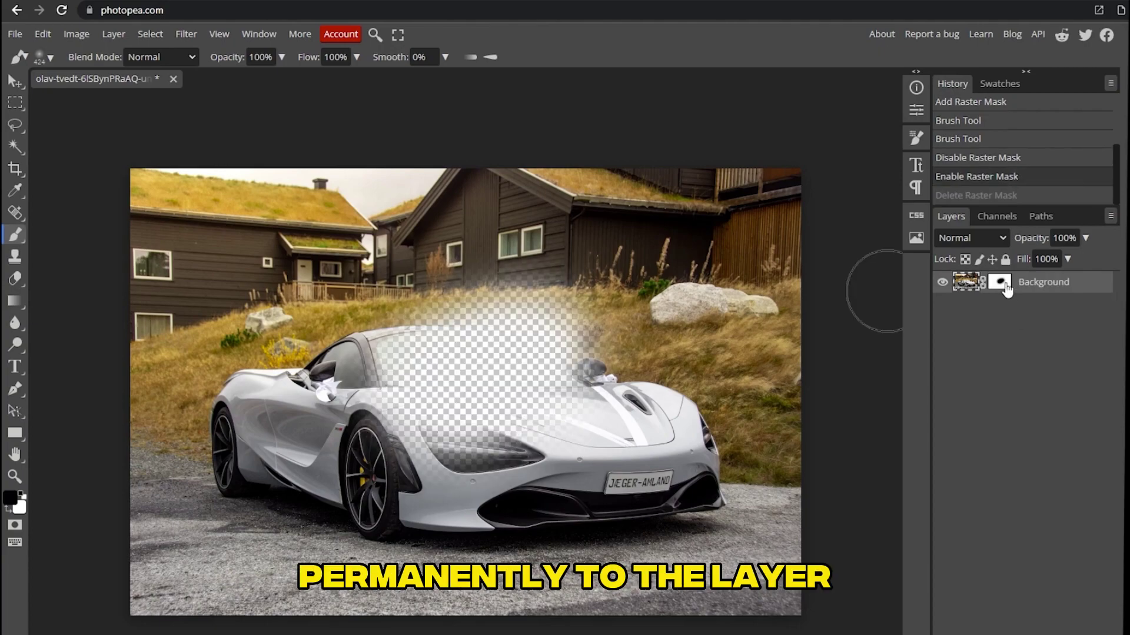
{"action": "right_click", "coordinate": [1000, 281]}
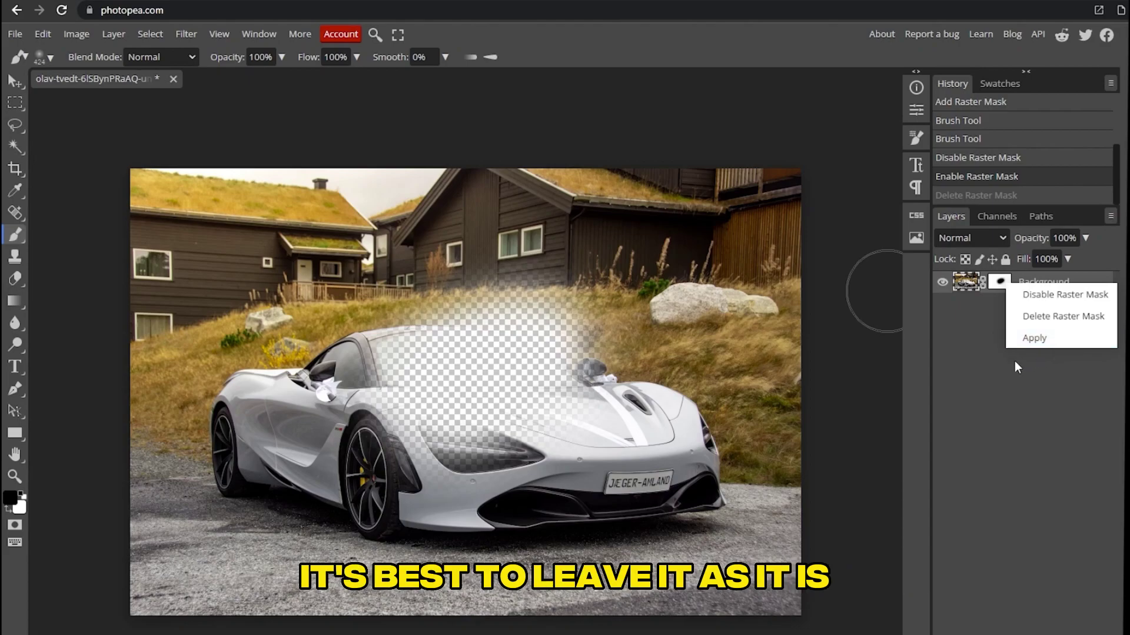
Step: Replace the old mask with a fresh one and set the brush to 424 px, 0% hardness
{"action": "left_click", "coordinate": [1039, 317]}
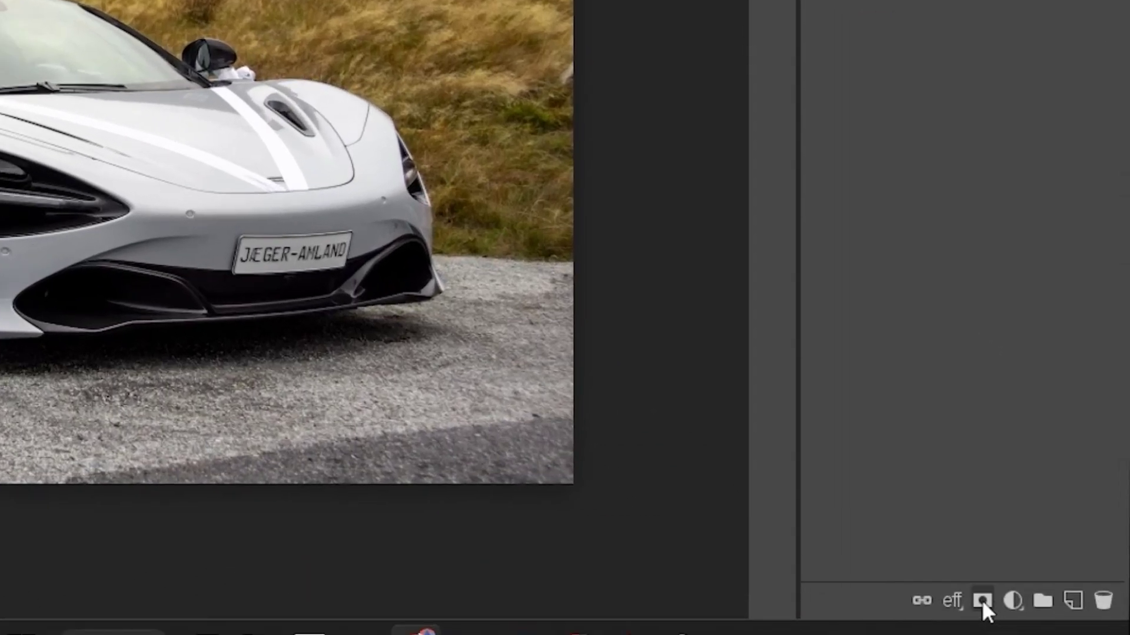
{"action": "left_click", "coordinate": [982, 599]}
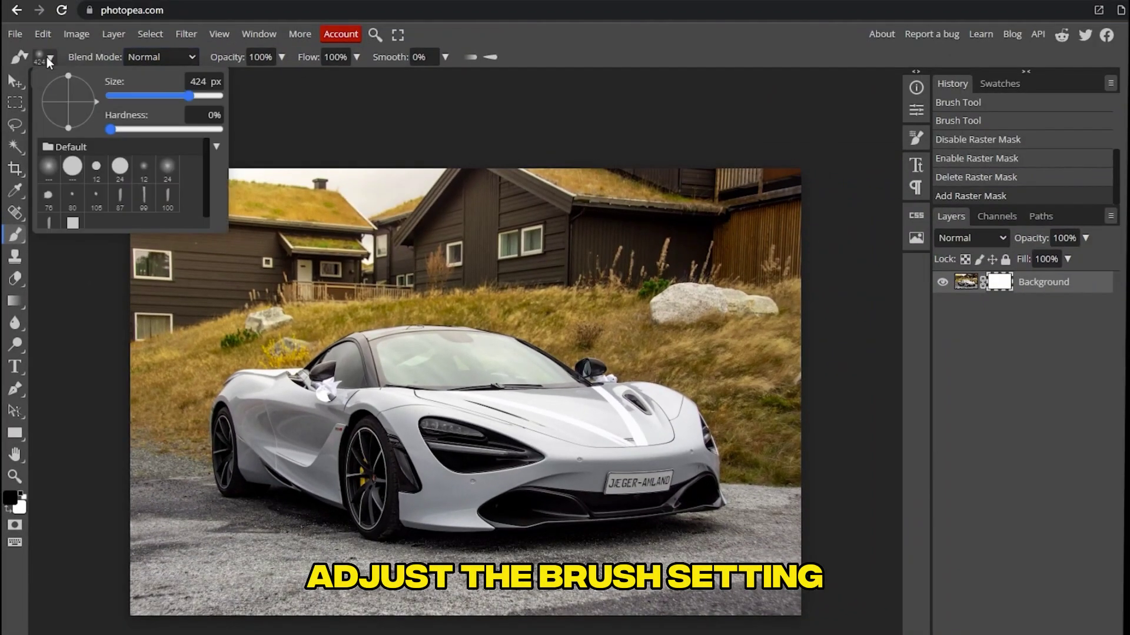
{"action": "left_click", "coordinate": [47, 57]}
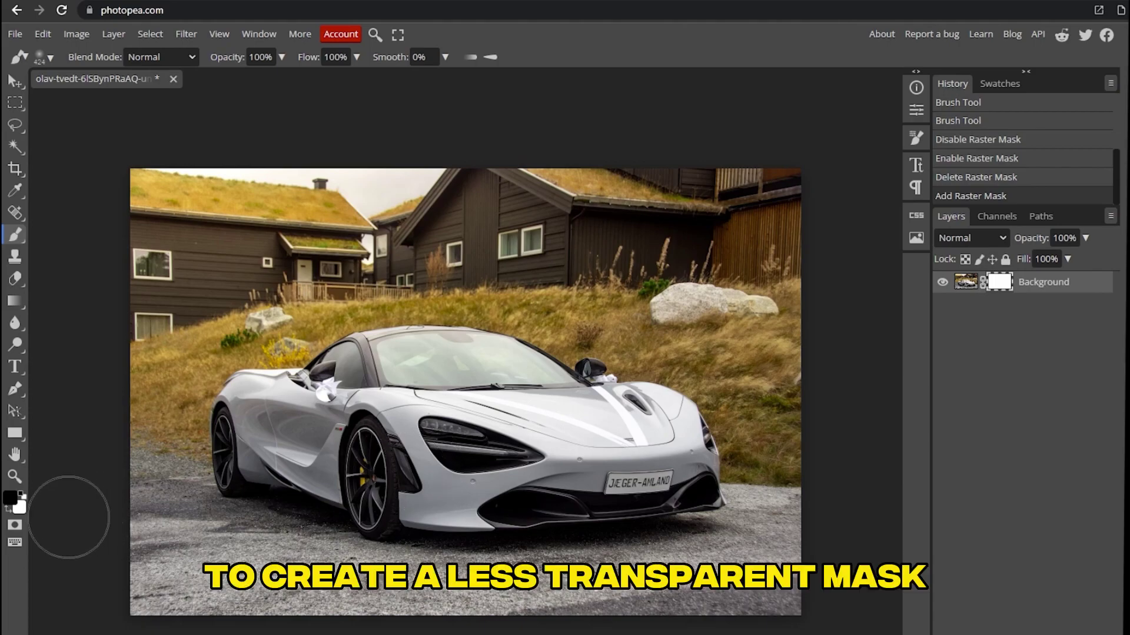
Step: Pick gray 7c7c7c and paint it on the mask over the right side
{"action": "left_click", "coordinate": [10, 498]}
{"action": "left_click_drag", "start_coordinate": [137, 340], "coordinate": [113, 247]}
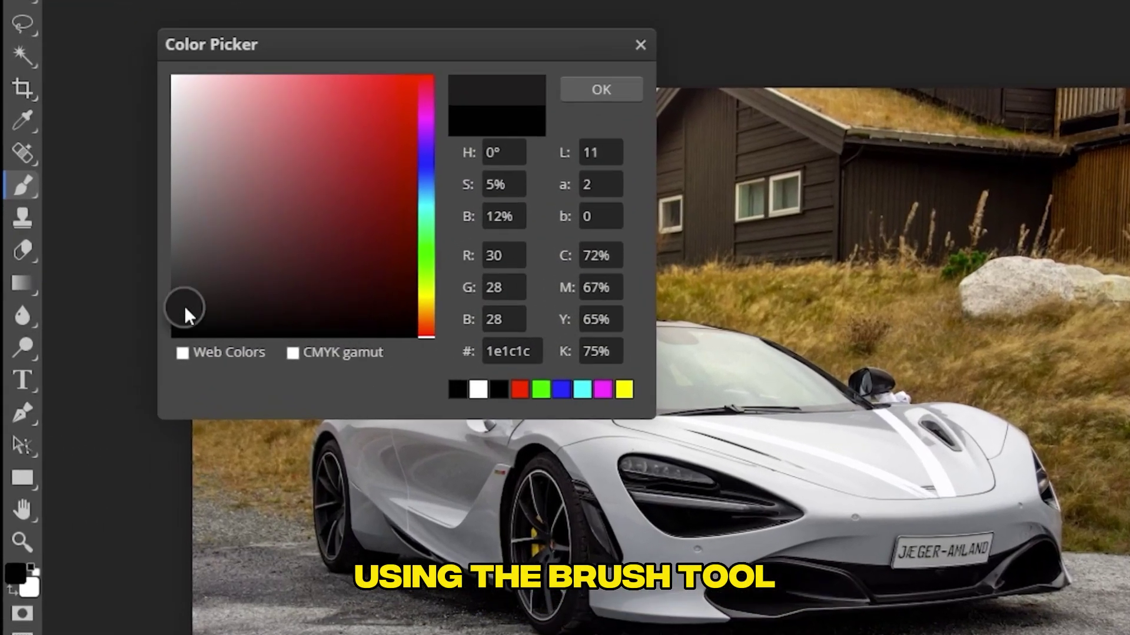
{"action": "left_click_drag", "start_coordinate": [174, 203], "coordinate": [175, 204]}
{"action": "left_click", "coordinate": [647, 77]}
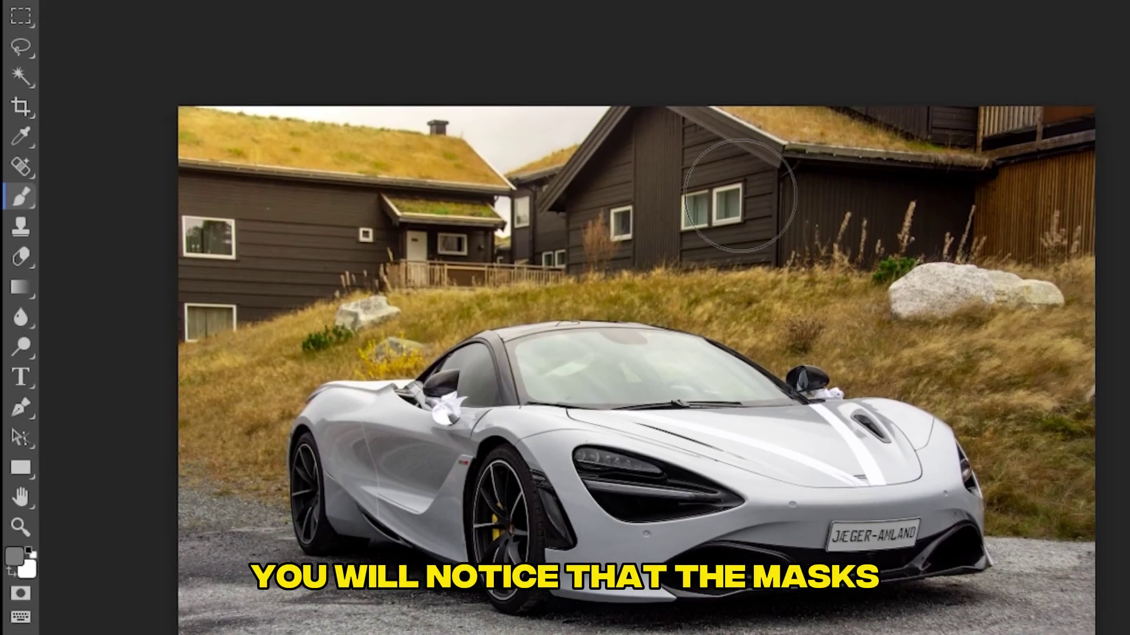
{"action": "mouse_move", "coordinate": [673, 183]}
{"action": "left_mouse_down"}
{"action": "mouse_move", "coordinate": [635, 282]}
{"action": "mouse_move", "coordinate": [721, 271]}
{"action": "mouse_move", "coordinate": [647, 459]}
{"action": "mouse_move", "coordinate": [676, 517]}
{"action": "mouse_move", "coordinate": [589, 565]}
{"action": "mouse_move", "coordinate": [663, 477]}
{"action": "mouse_move", "coordinate": [765, 517]}
{"action": "mouse_move", "coordinate": [820, 189]}
{"action": "mouse_move", "coordinate": [760, 330]}
{"action": "mouse_move", "coordinate": [721, 252]}
{"action": "mouse_move", "coordinate": [618, 235]}
{"action": "mouse_move", "coordinate": [523, 482]}
{"action": "mouse_move", "coordinate": [576, 213]}
{"action": "mouse_move", "coordinate": [488, 500]}
{"action": "mouse_move", "coordinate": [471, 194]}
{"action": "mouse_move", "coordinate": [418, 330]}
{"action": "mouse_move", "coordinate": [458, 600]}
{"action": "mouse_move", "coordinate": [406, 223]}
{"action": "mouse_move", "coordinate": [462, 136]}
{"action": "left_mouse_up"}
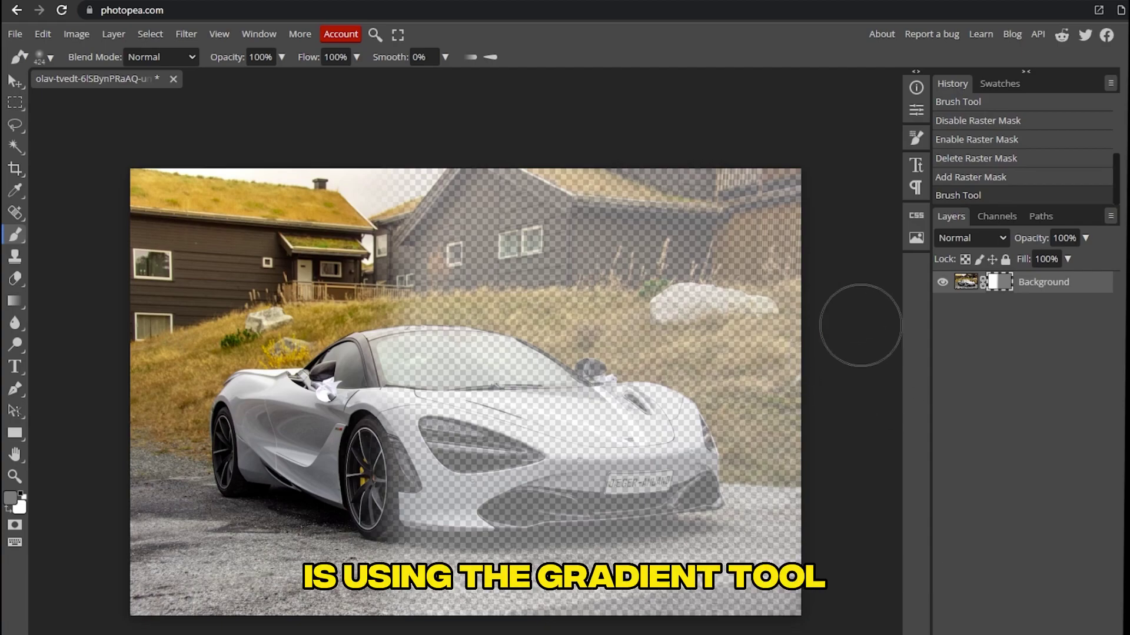
Step: Delete the gray-painted mask and add a fresh mask to the Background layer
{"action": "right_click", "coordinate": [999, 282]}
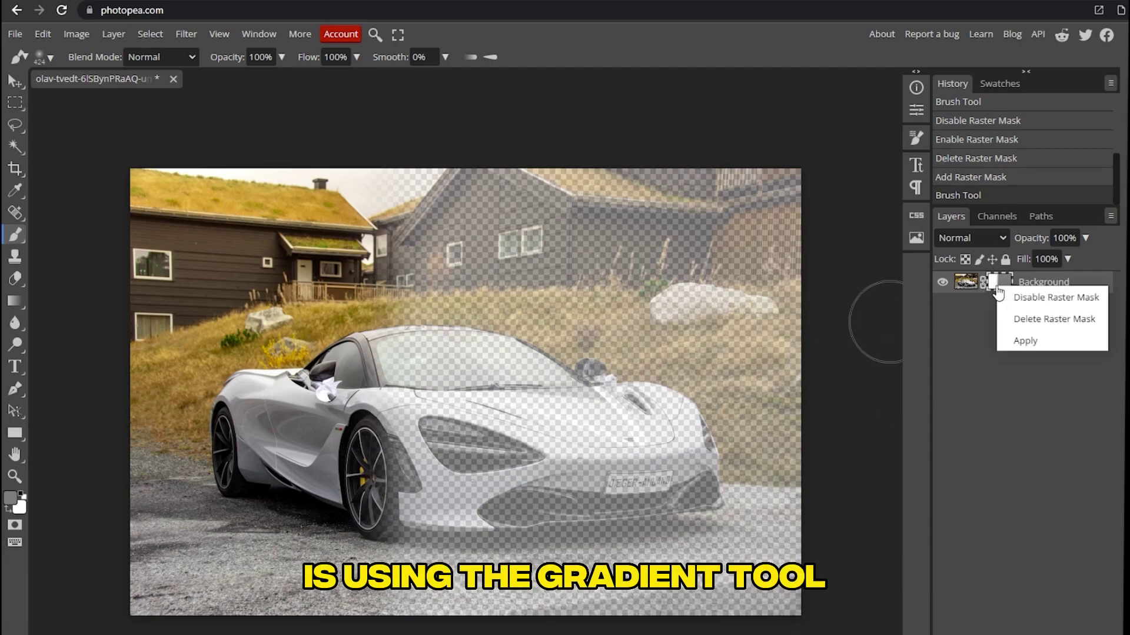
{"action": "left_click", "coordinate": [1026, 327]}
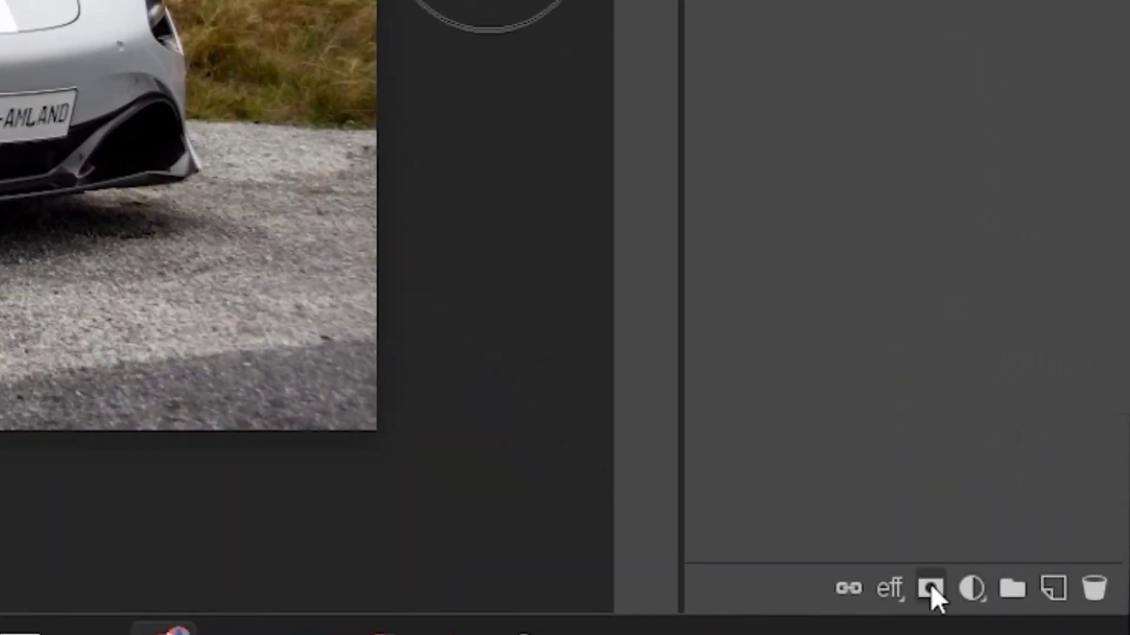
{"action": "left_click", "coordinate": [930, 589]}
Step: Set up the Gradient tool with a black-to-white gradient
{"action": "left_click", "coordinate": [15, 301]}
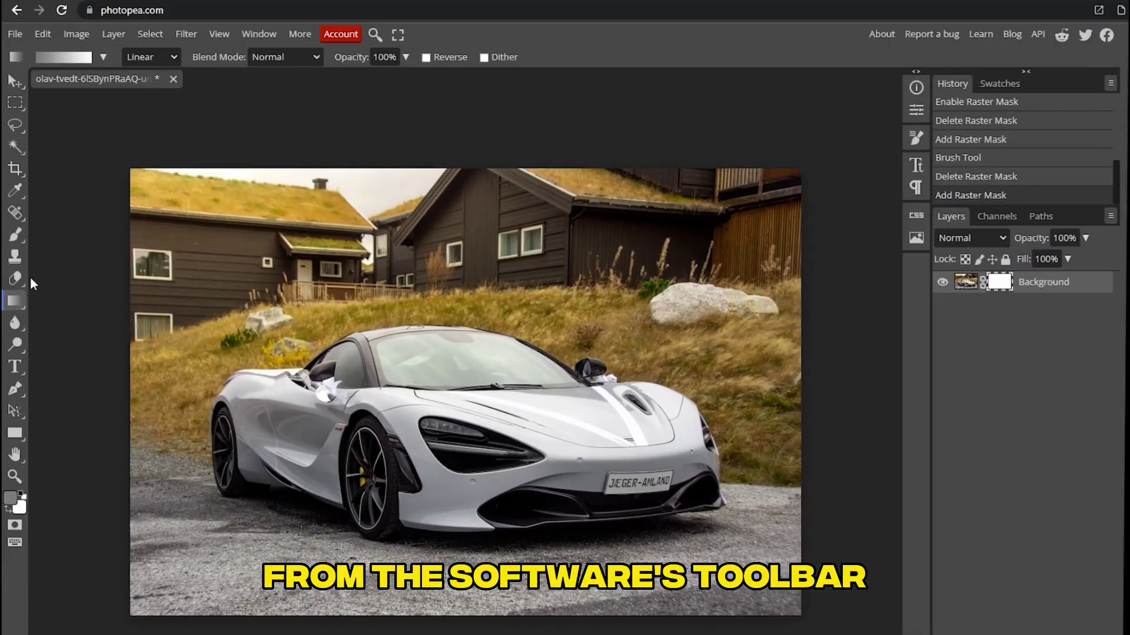
{"action": "left_click", "coordinate": [70, 57]}
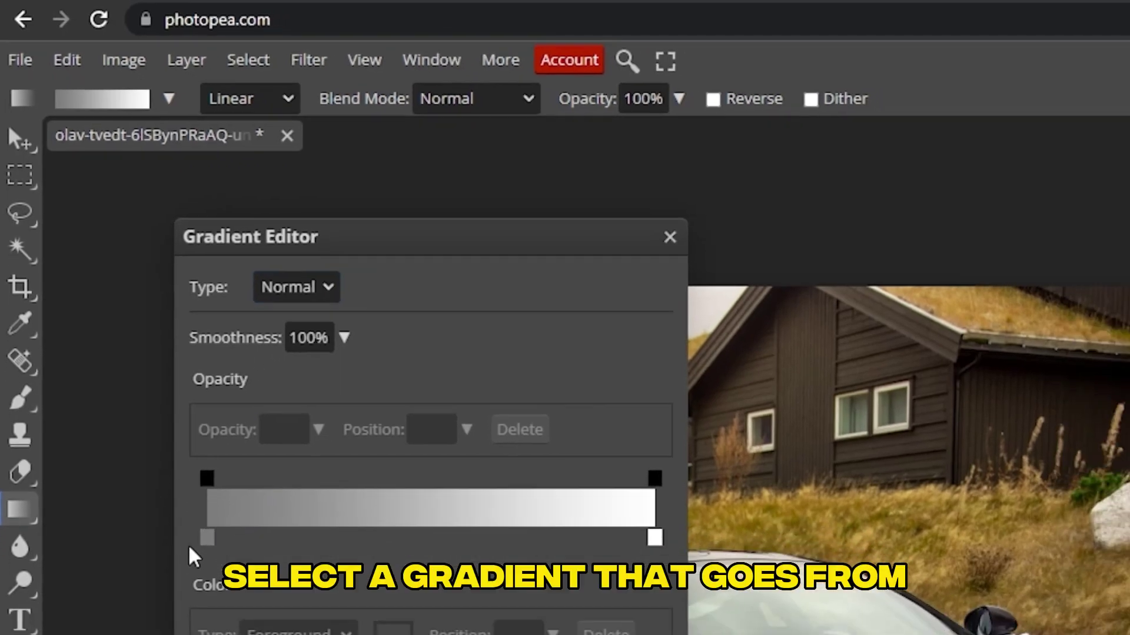
{"action": "left_click", "coordinate": [222, 577]}
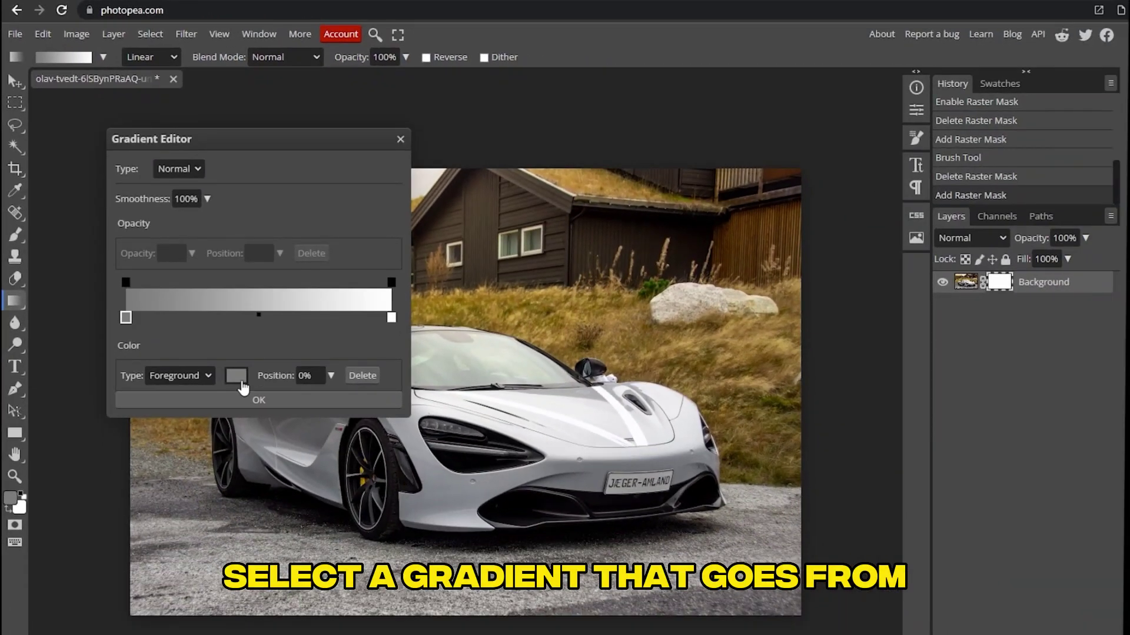
{"action": "left_click", "coordinate": [243, 388]}
{"action": "left_click_drag", "start_coordinate": [285, 390], "coordinate": [126, 474]}
{"action": "left_click", "coordinate": [510, 272]}
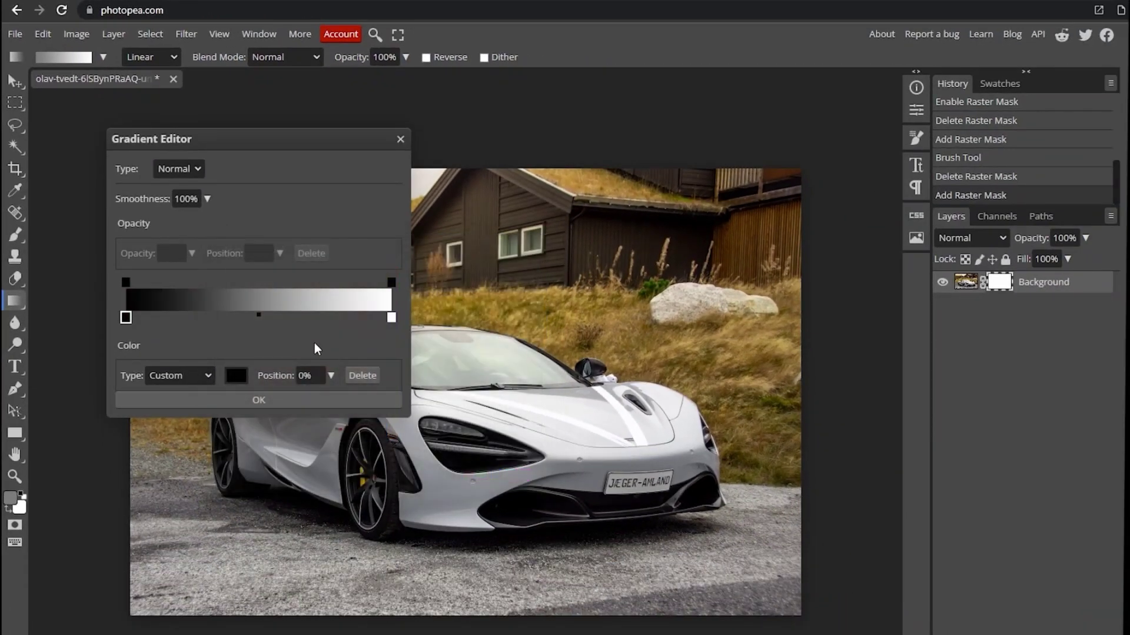
{"action": "left_click", "coordinate": [371, 396]}
Step: Drag the gradient across the photo left to right, then toggle the mask off and on to compare
{"action": "left_click_drag", "start_coordinate": [117, 380], "coordinate": [839, 382]}
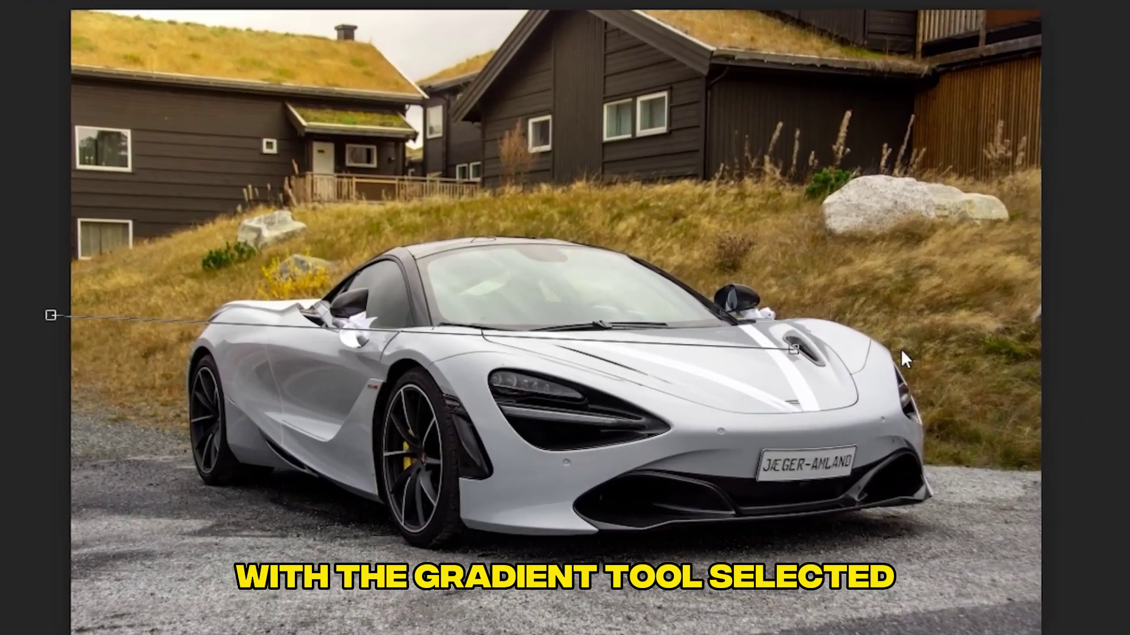
{"action": "left_click_drag", "start_coordinate": [1125, 312], "coordinate": [1124, 312]}
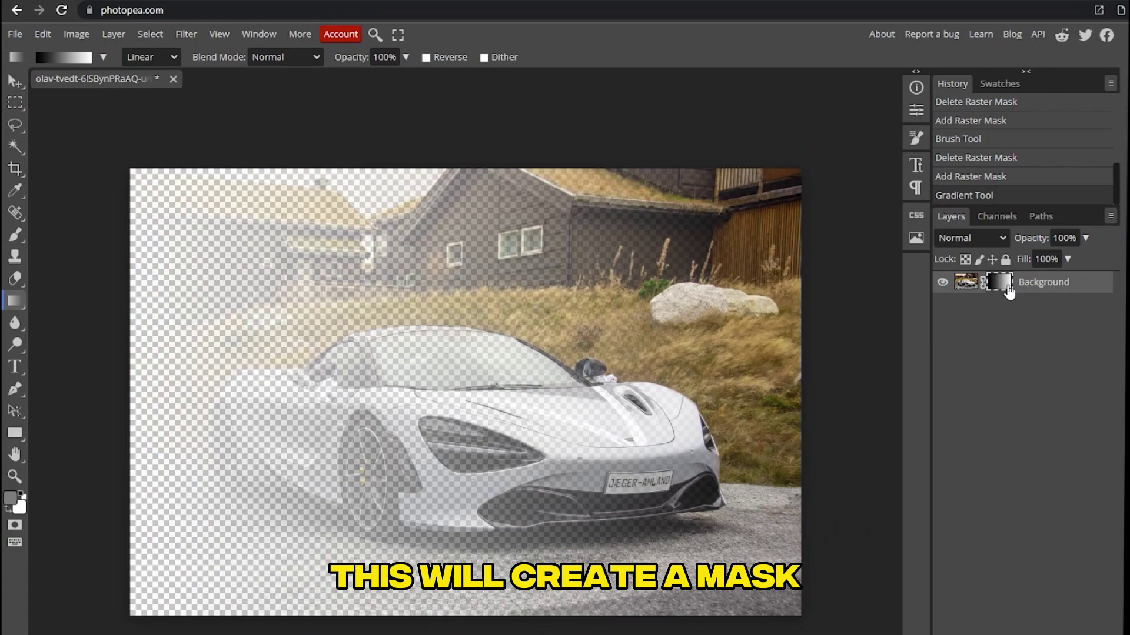
{"action": "left_click", "coordinate": [1004, 289], "text": "shift"}
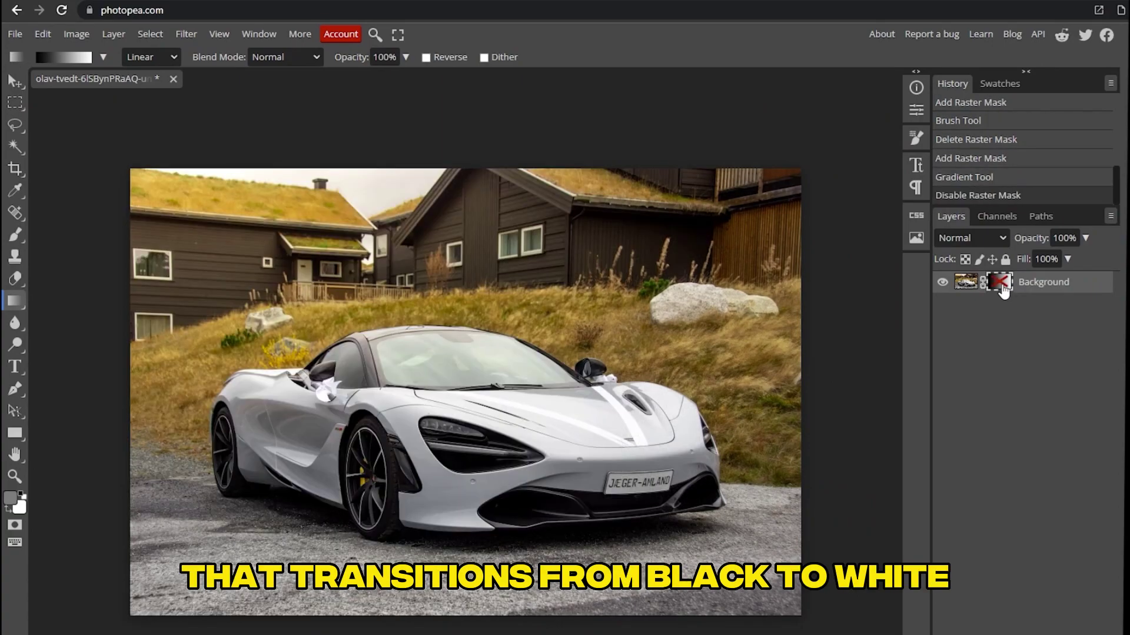
{"action": "left_click", "coordinate": [1004, 288], "text": "shift"}
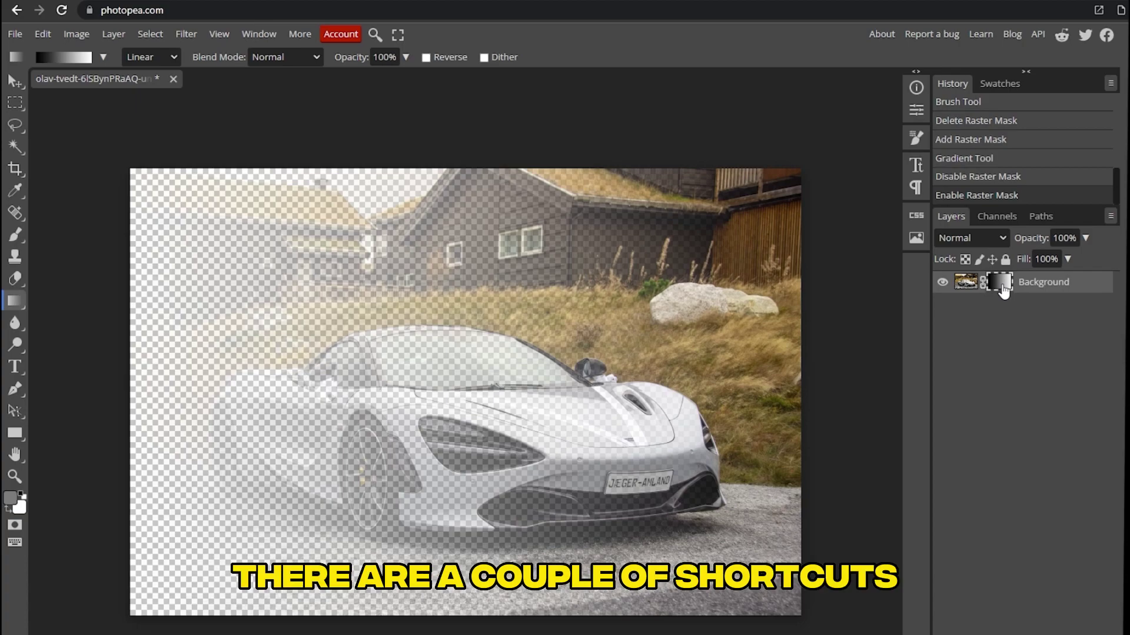
{"action": "left_click", "coordinate": [1001, 284], "text": "alt"}
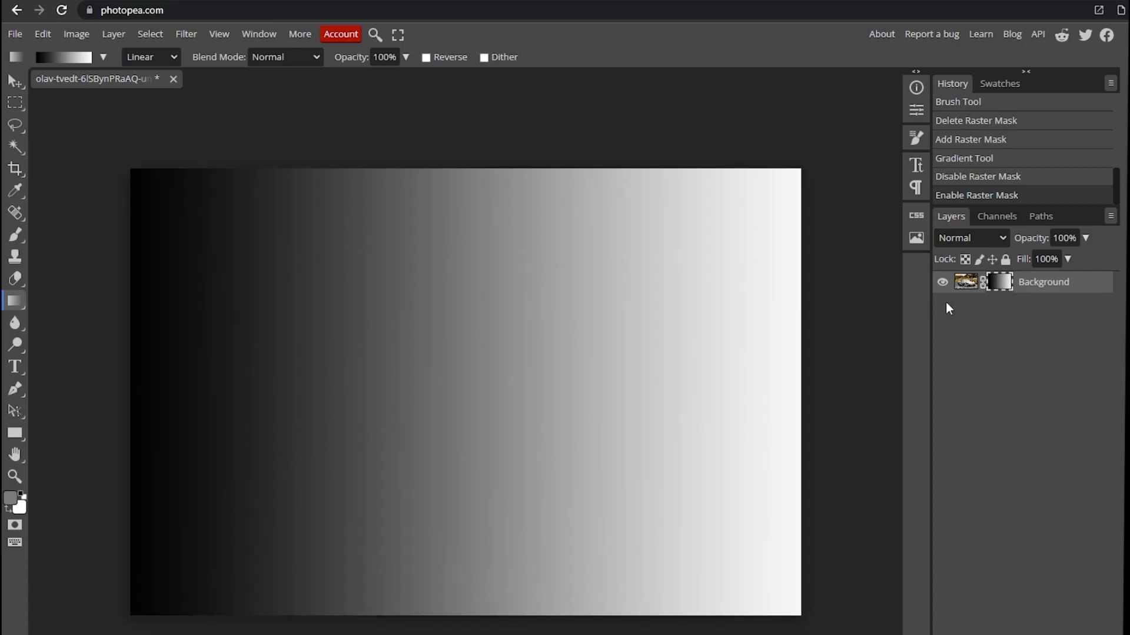
{"action": "left_click", "coordinate": [1003, 285], "text": "alt"}
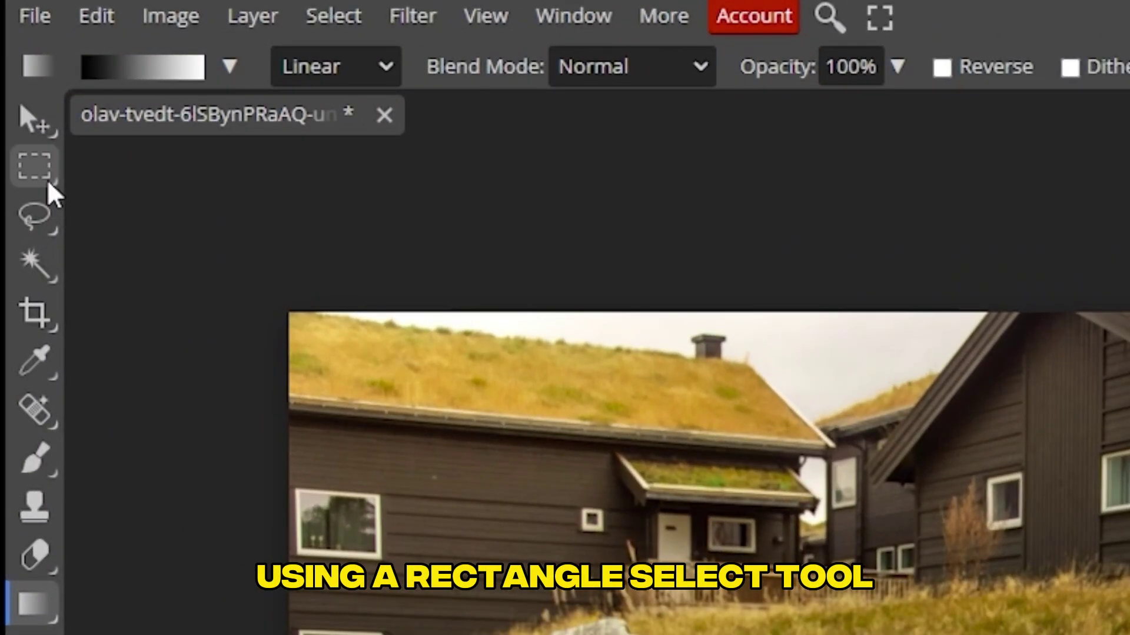
Step: Clear a rectangle over the car's middle to transparency and deselect
{"action": "left_click", "coordinate": [21, 108]}
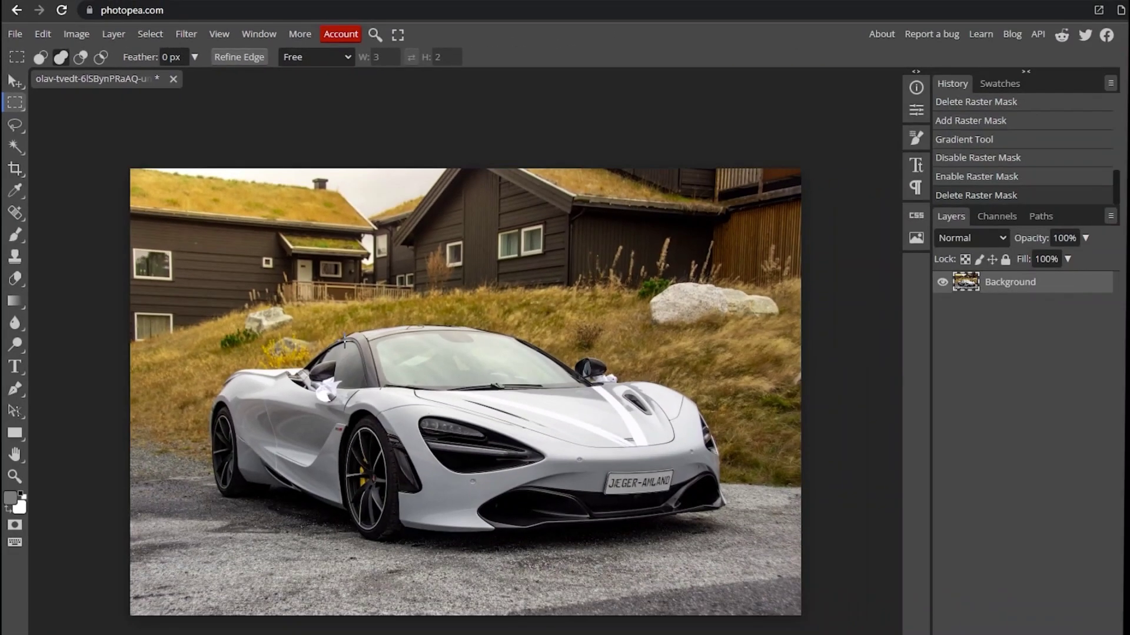
{"action": "left_click_drag", "start_coordinate": [344, 340], "coordinate": [571, 509]}
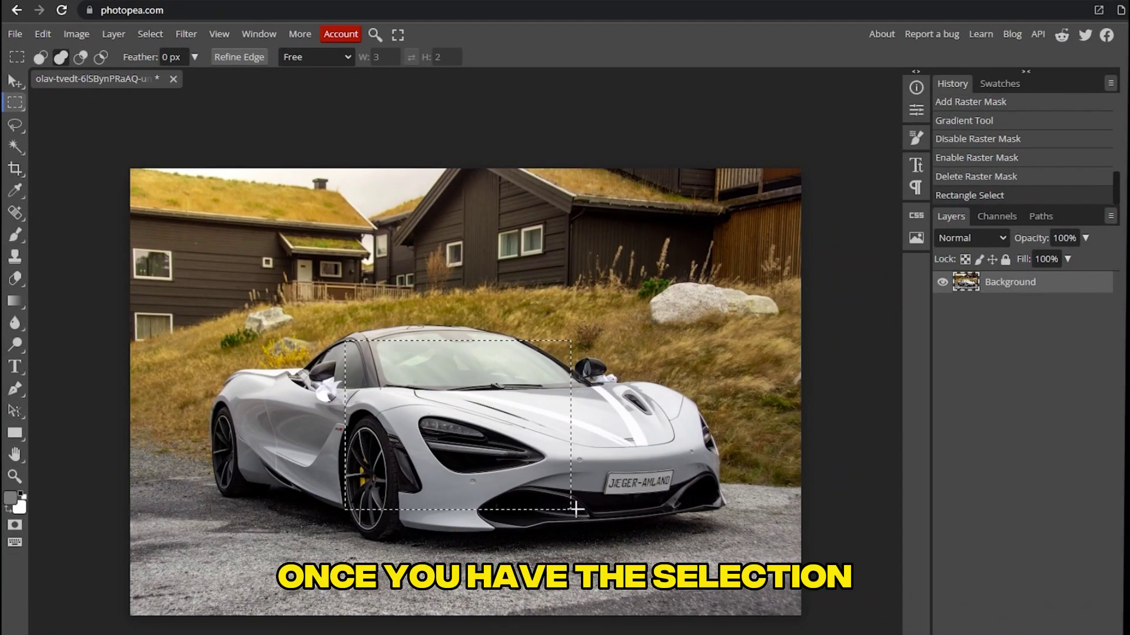
{"action": "key", "text": "Delete"}
{"action": "key", "text": "ctrl+d"}
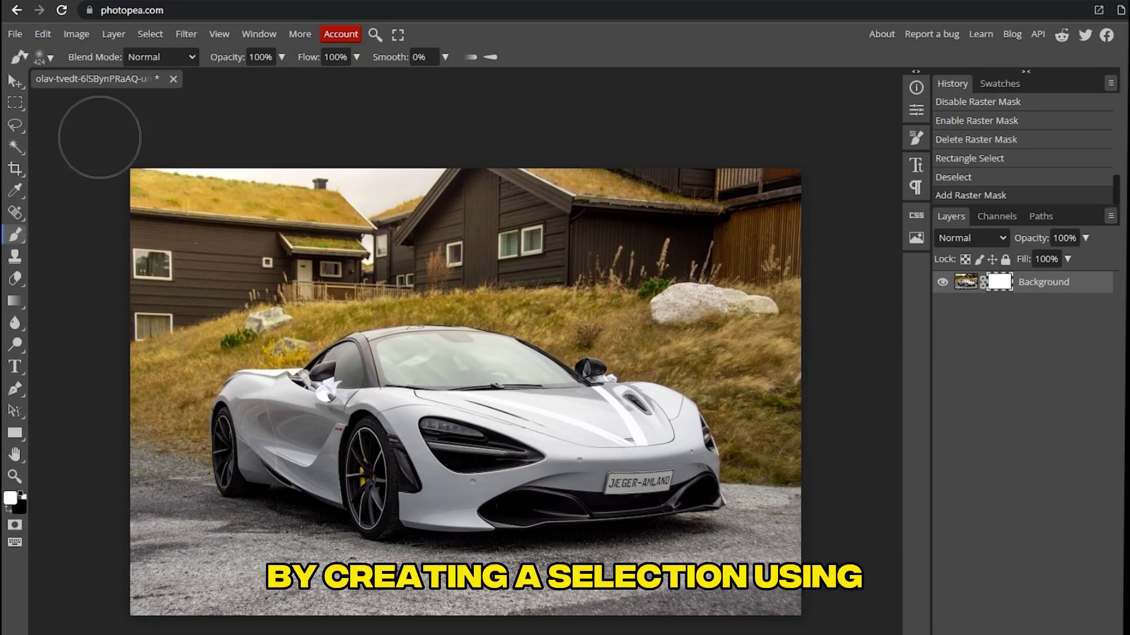
{"action": "left_click", "coordinate": [10, 101]}
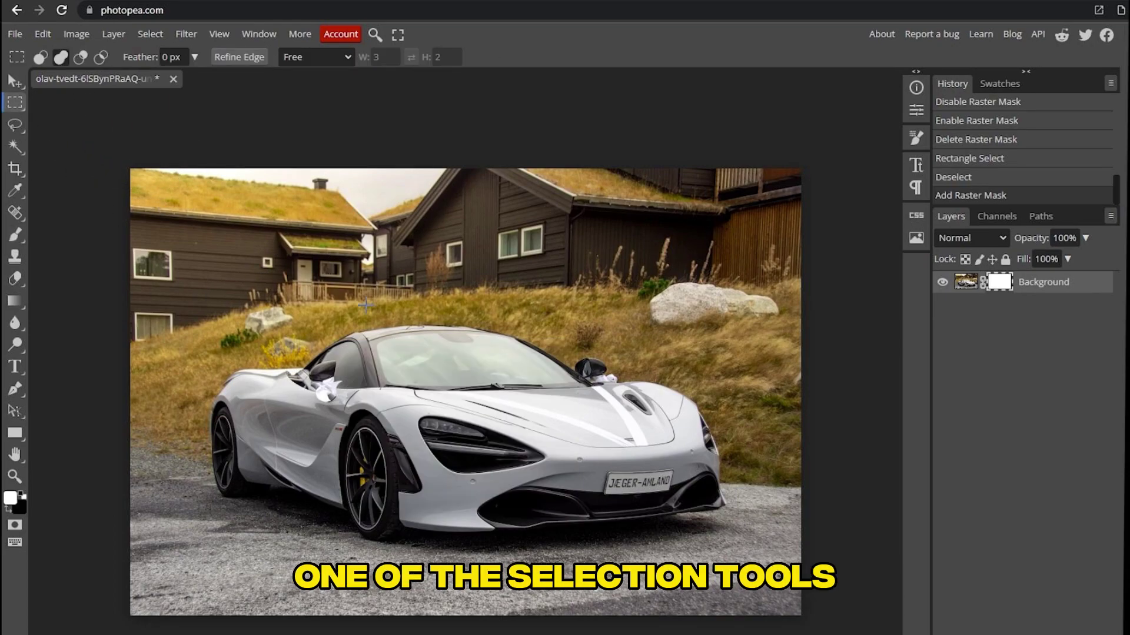
{"action": "left_click_drag", "start_coordinate": [330, 269], "coordinate": [615, 504]}
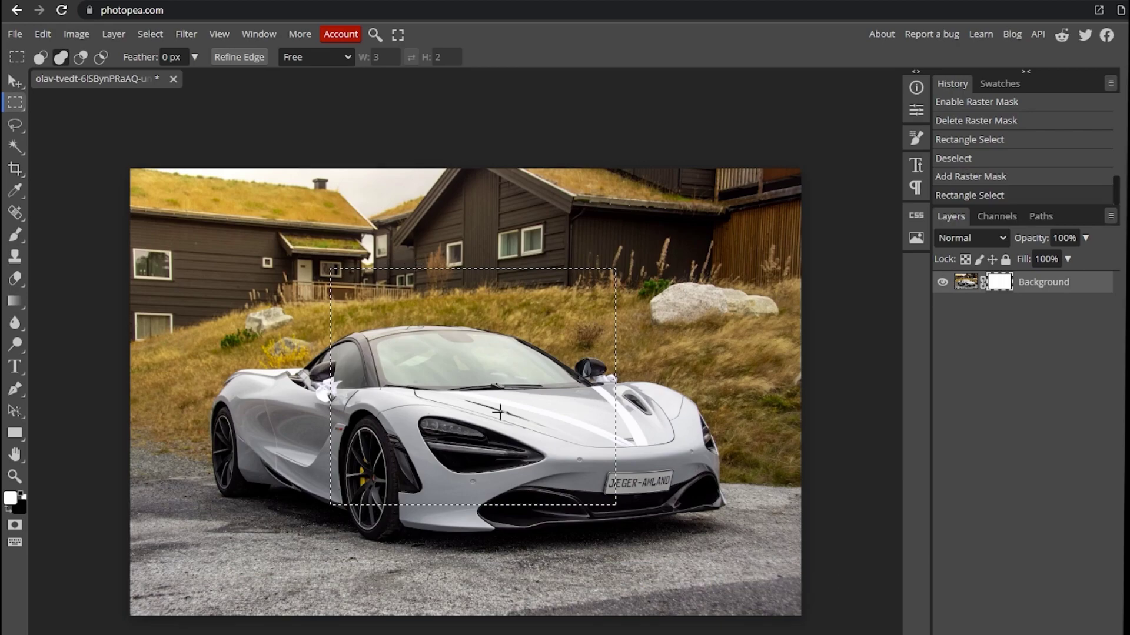
{"action": "left_click", "coordinate": [9, 511]}
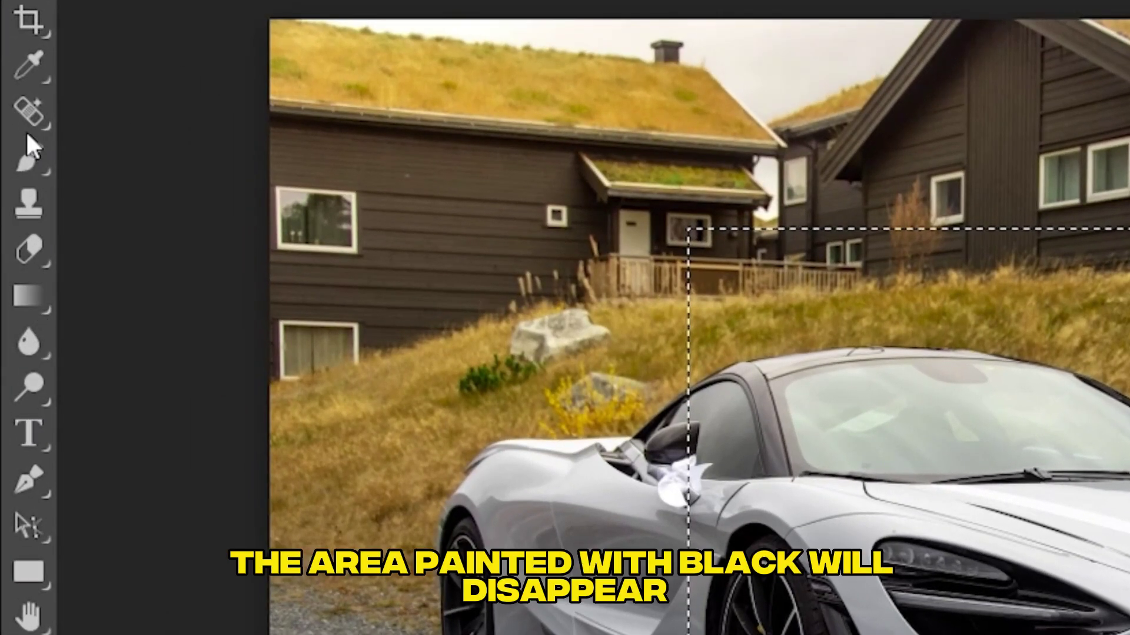
{"action": "left_click", "coordinate": [14, 233]}
{"action": "mouse_move", "coordinate": [354, 276]}
{"action": "left_mouse_down"}
{"action": "mouse_move", "coordinate": [377, 471]}
{"action": "mouse_move", "coordinate": [589, 306]}
{"action": "mouse_move", "coordinate": [436, 406]}
{"action": "mouse_move", "coordinate": [580, 378]}
{"action": "mouse_move", "coordinate": [467, 466]}
{"action": "left_mouse_up"}
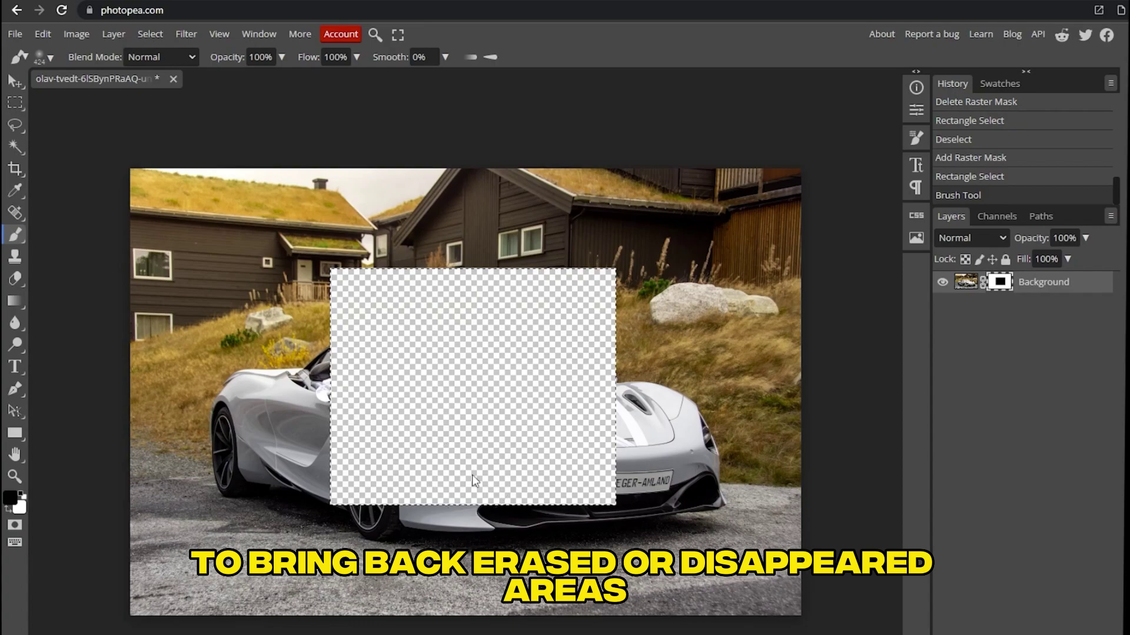
{"action": "key", "text": "ctrl+d"}
{"action": "left_click", "coordinate": [22, 495]}
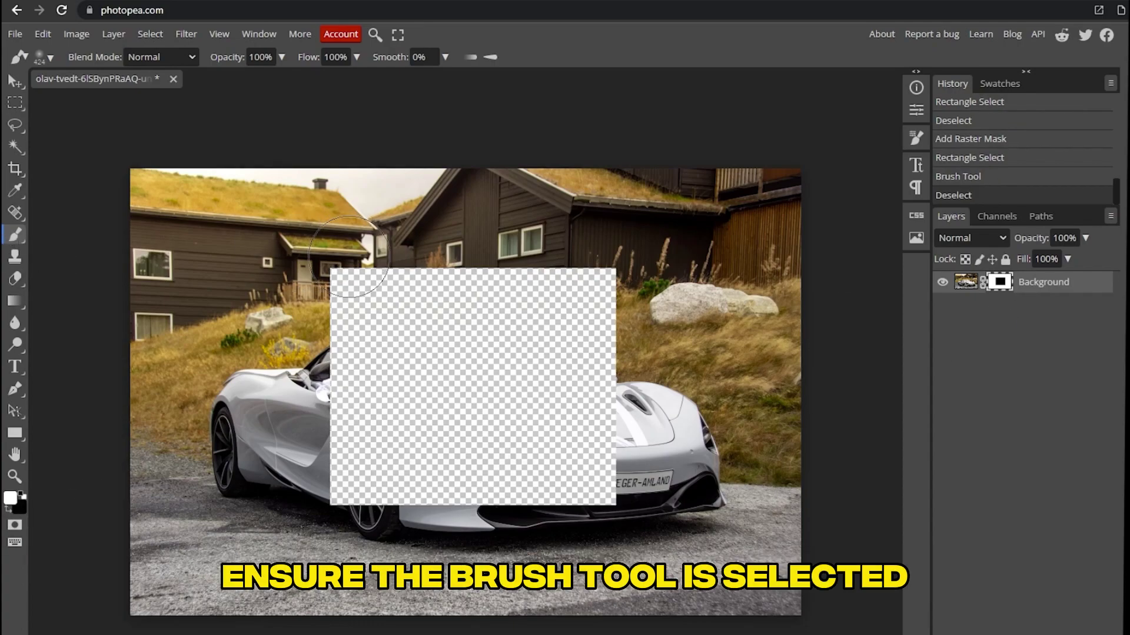
{"action": "mouse_move", "coordinate": [357, 270]}
{"action": "left_mouse_down"}
{"action": "mouse_move", "coordinate": [384, 303]}
{"action": "mouse_move", "coordinate": [328, 530]}
{"action": "mouse_move", "coordinate": [541, 504]}
{"action": "mouse_move", "coordinate": [615, 470]}
{"action": "mouse_move", "coordinate": [446, 408]}
{"action": "mouse_move", "coordinate": [444, 359]}
{"action": "mouse_move", "coordinate": [506, 287]}
{"action": "mouse_move", "coordinate": [529, 496]}
{"action": "left_mouse_up"}
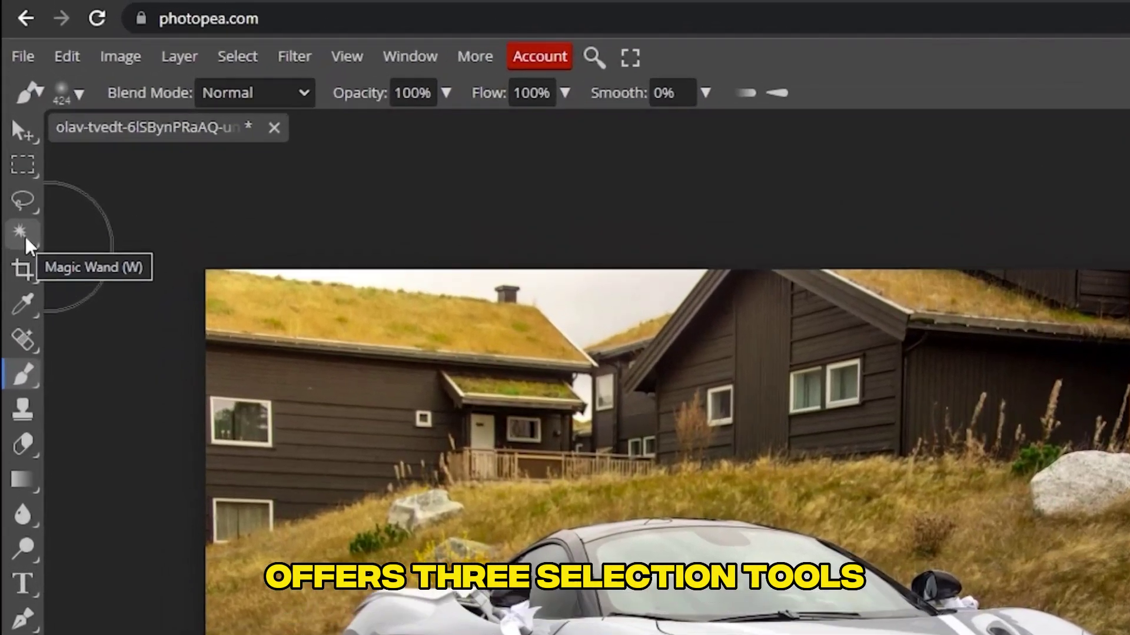
Step: Switch to the Magic Wand, delete the Background layer's mask and run Select Subject on the car
{"action": "right_click", "coordinate": [15, 147]}
{"action": "left_click", "coordinate": [31, 258]}
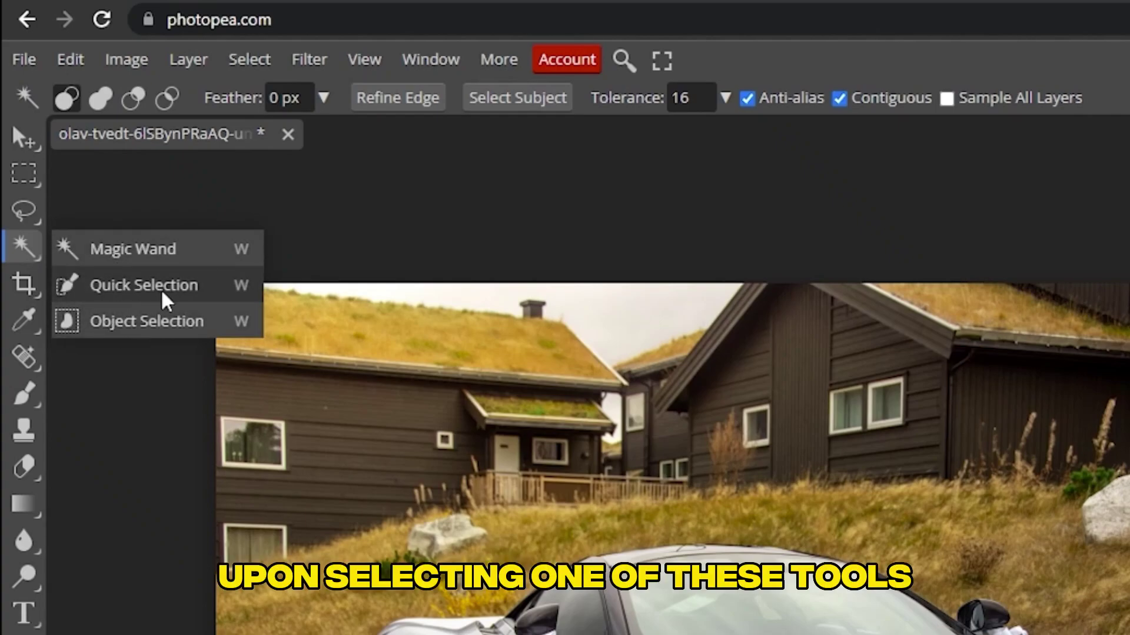
{"action": "left_click", "coordinate": [139, 253]}
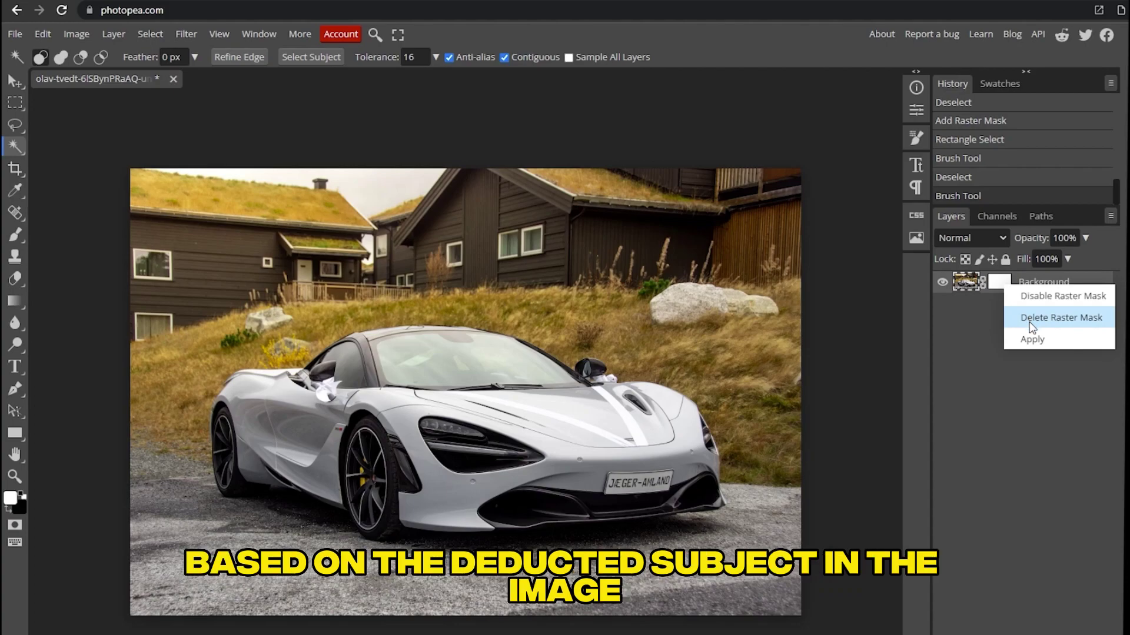
{"action": "left_click", "coordinate": [1032, 322]}
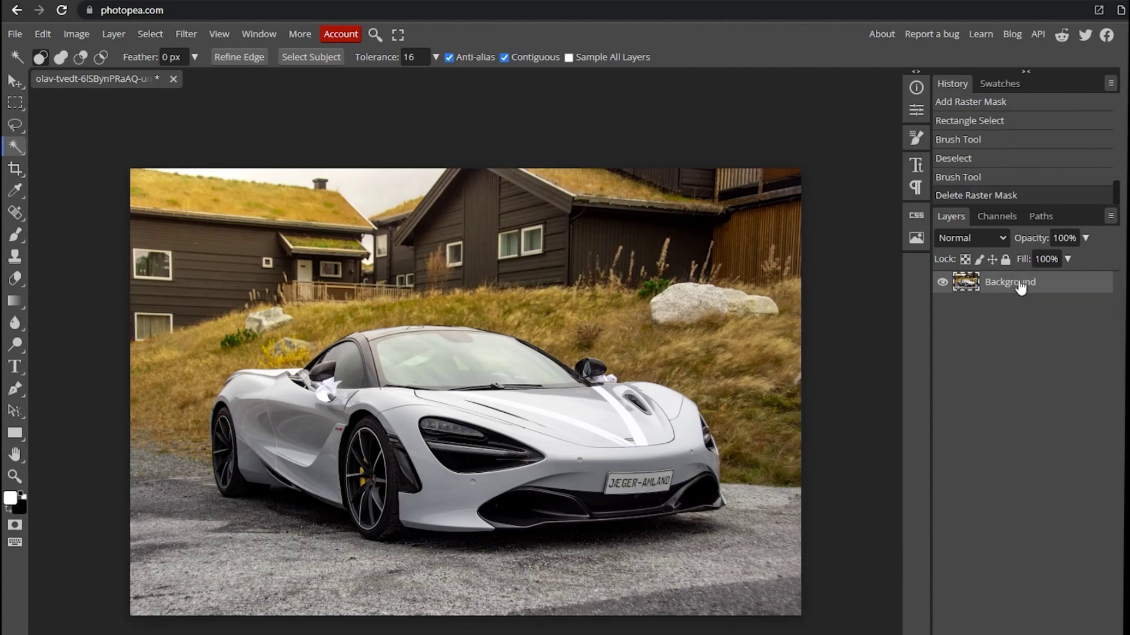
{"action": "left_click", "coordinate": [303, 64]}
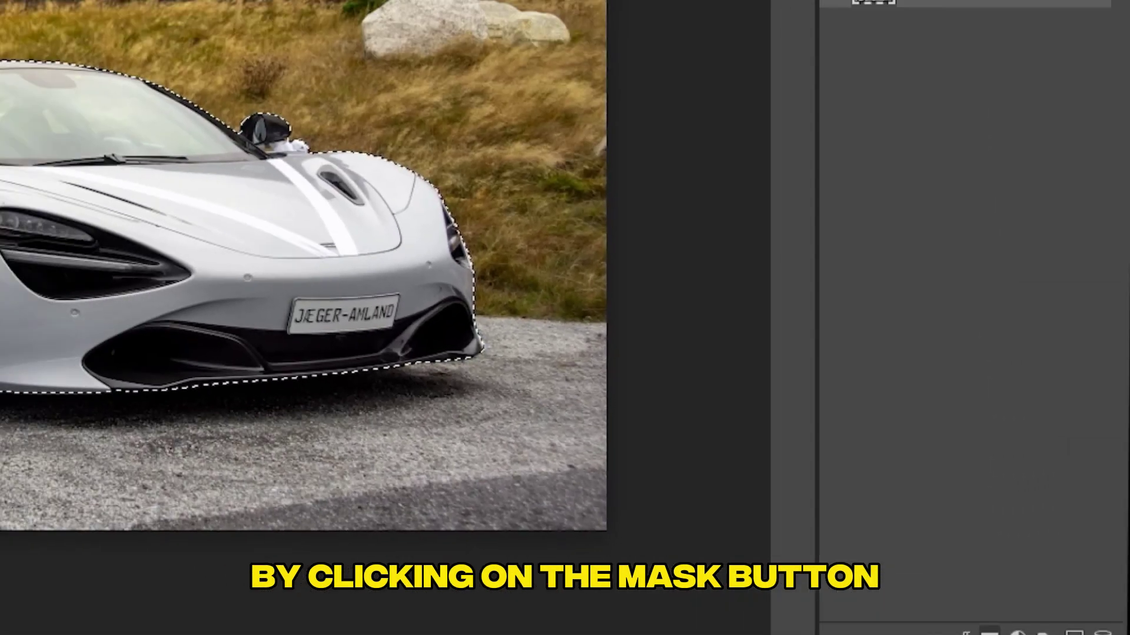
Step: Convert the Select Subject car selection into a raster mask on the Background layer
{"action": "left_click", "coordinate": [935, 588]}
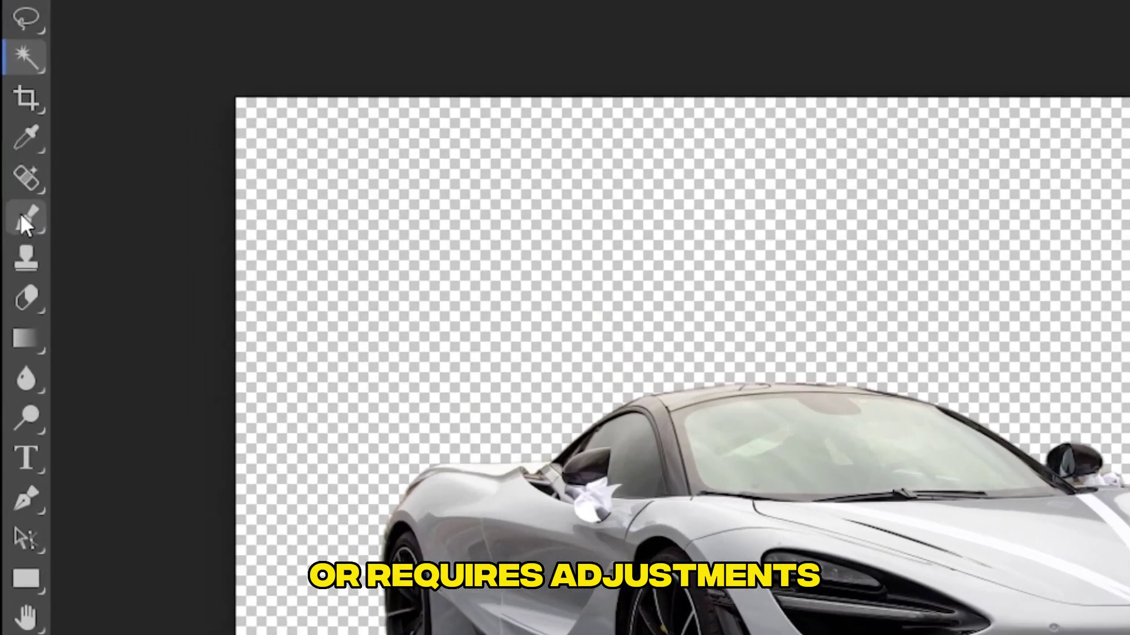
Step: Paint white on the mask at 46 px to restore the tyre shadow below the front wheel
{"action": "left_click", "coordinate": [15, 235]}
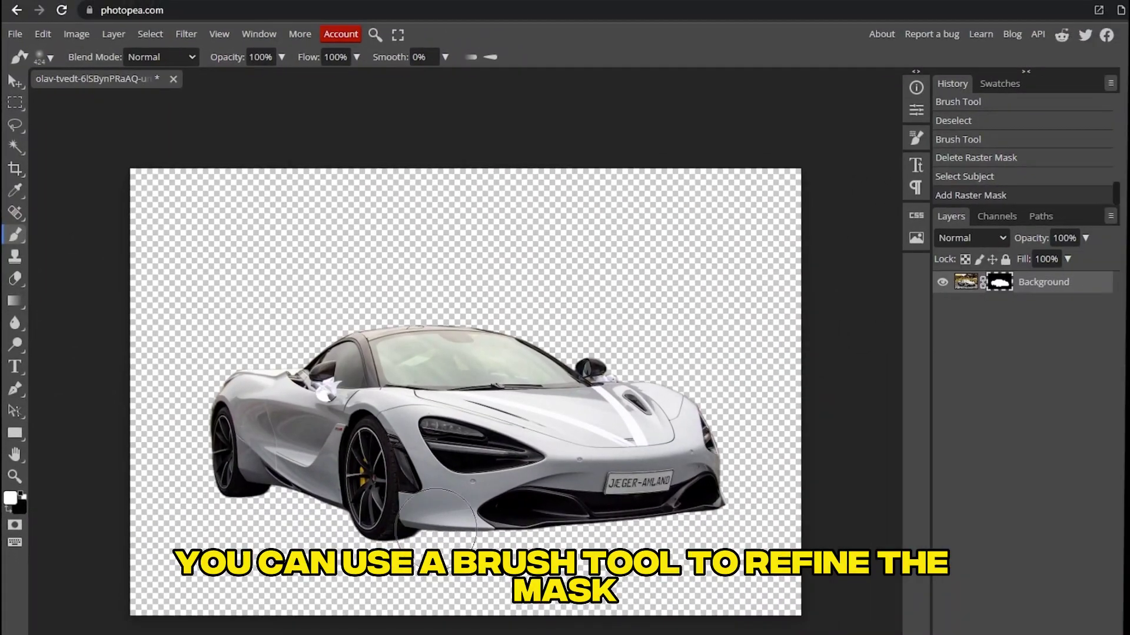
{"action": "mouse_move", "coordinate": [436, 515]}
{"action": "left_mouse_down"}
{"action": "mouse_move", "coordinate": [403, 495]}
{"action": "mouse_move", "coordinate": [430, 525]}
{"action": "left_mouse_up"}
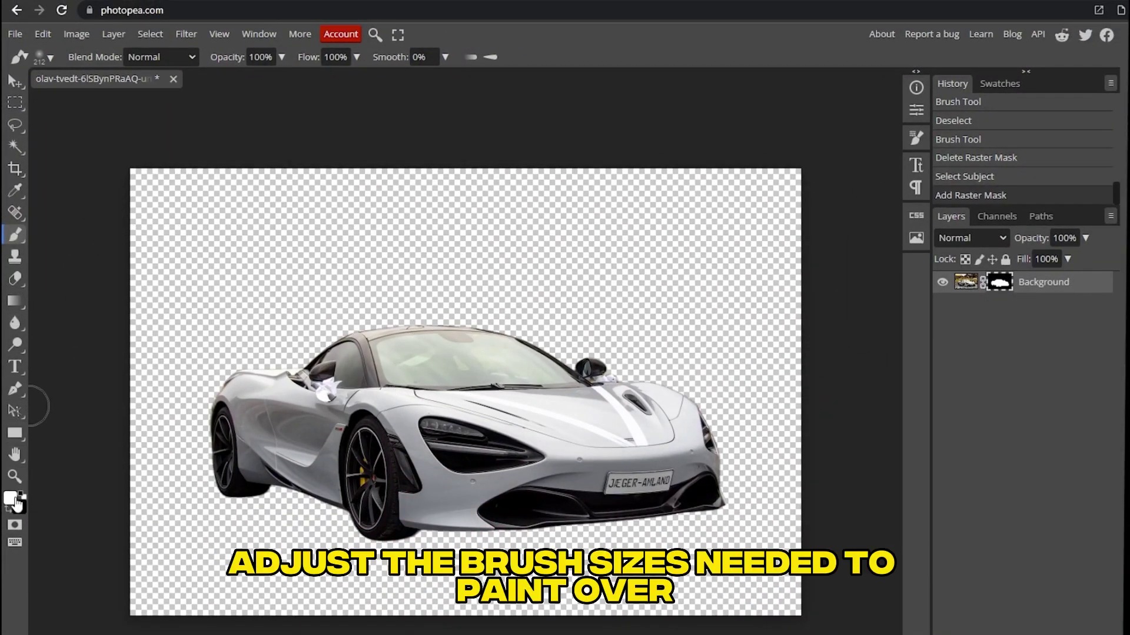
{"action": "scroll", "coordinate": [457, 542], "scroll_direction": "up", "scroll_amount": 5}
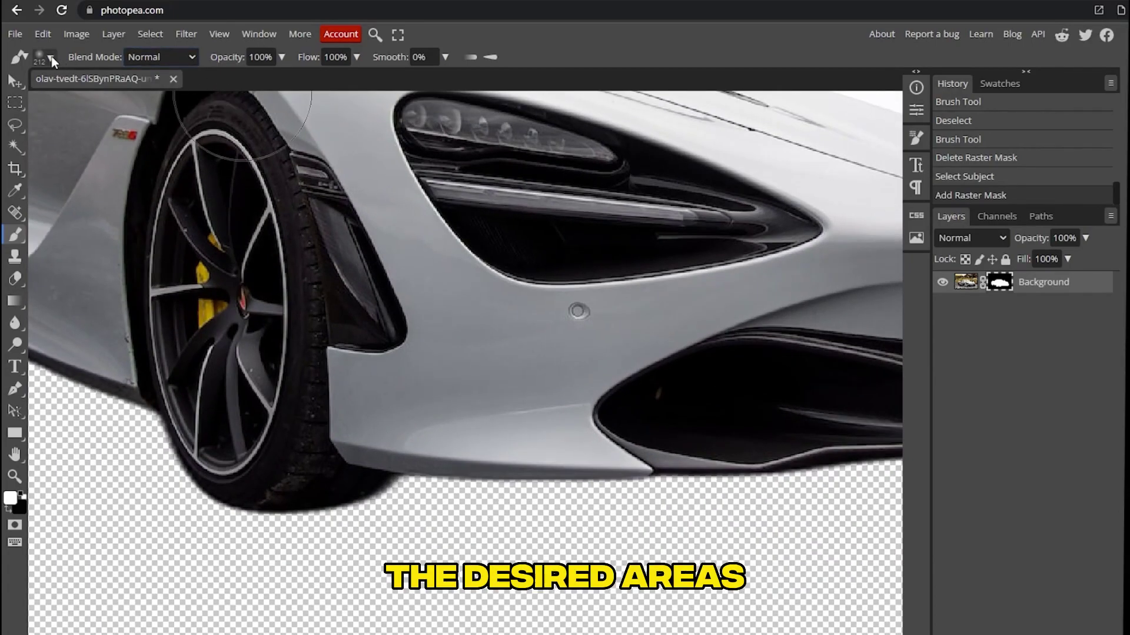
{"action": "left_click", "coordinate": [44, 57]}
{"action": "left_click_drag", "start_coordinate": [144, 86], "coordinate": [144, 88]}
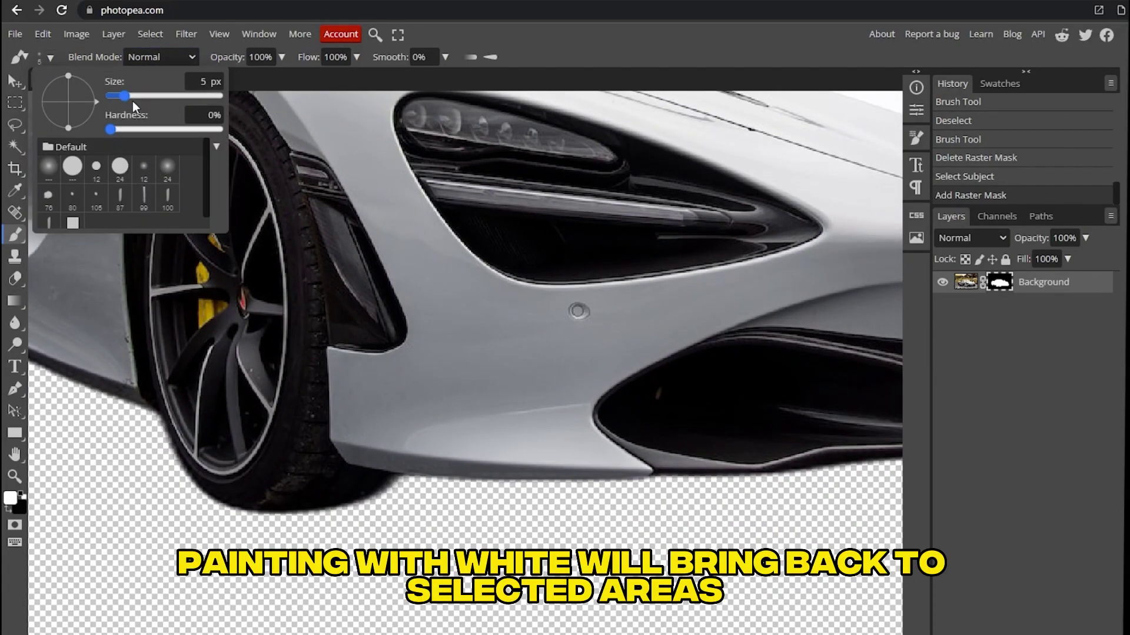
{"action": "mouse_move", "coordinate": [412, 495]}
{"action": "left_mouse_down"}
{"action": "mouse_move", "coordinate": [414, 518]}
{"action": "mouse_move", "coordinate": [311, 541]}
{"action": "mouse_move", "coordinate": [408, 503]}
{"action": "mouse_move", "coordinate": [397, 528]}
{"action": "mouse_move", "coordinate": [416, 493]}
{"action": "mouse_move", "coordinate": [440, 504]}
{"action": "left_mouse_up"}
Step: Hide the area under the front bumper in black, adjusting hardness and redoing the stroke
{"action": "key", "text": "x"}
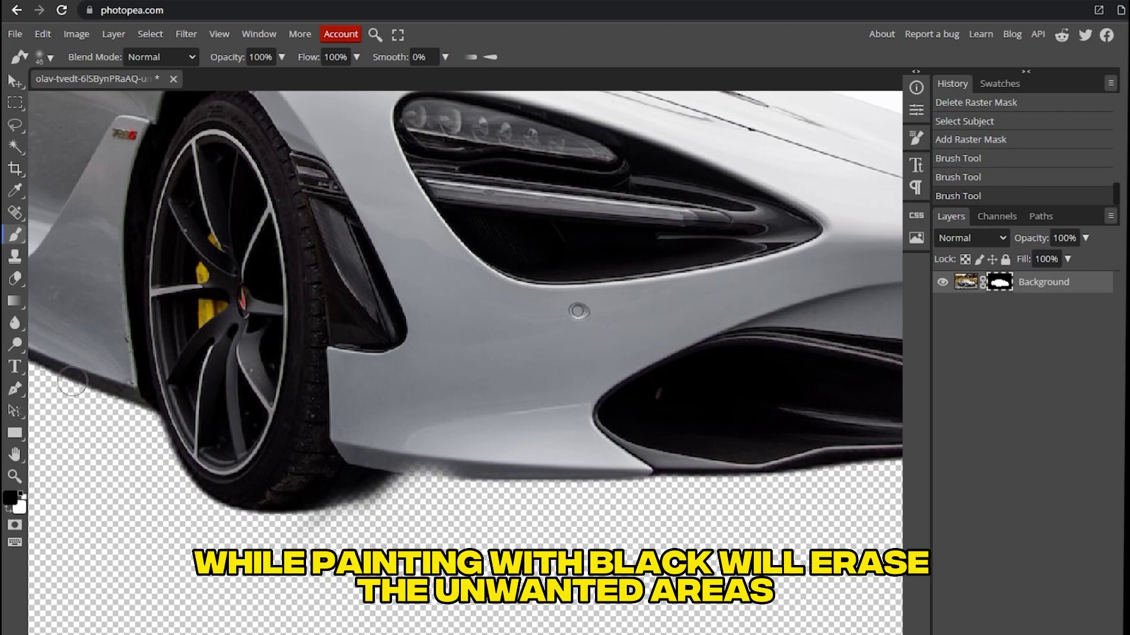
{"action": "key", "text": "x"}
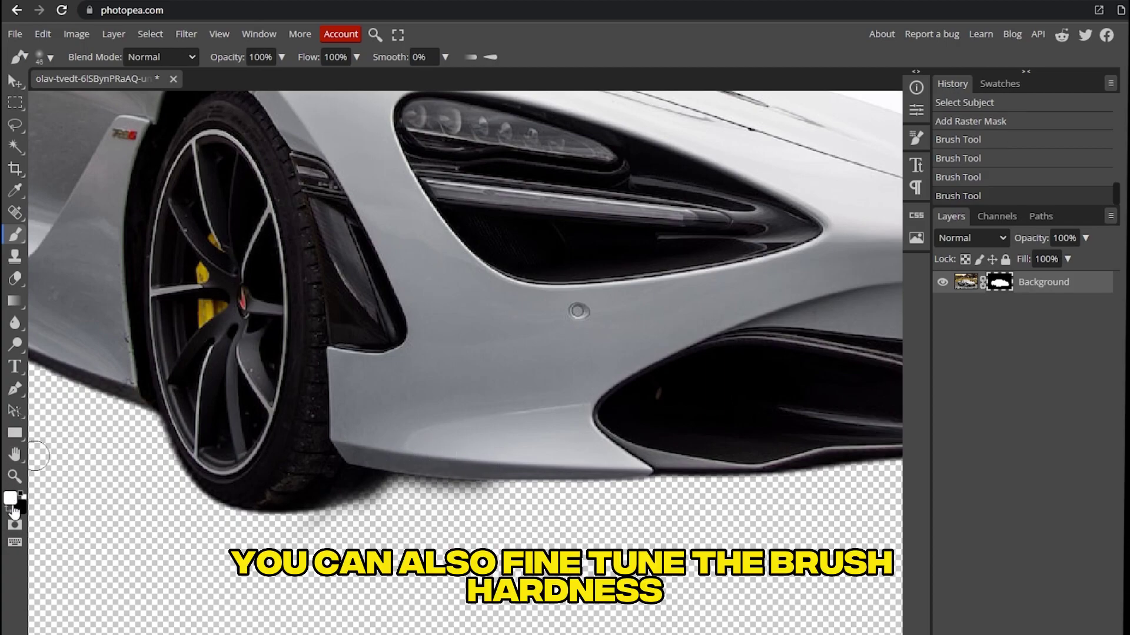
{"action": "left_click", "coordinate": [13, 507]}
{"action": "left_click_drag", "start_coordinate": [486, 512], "coordinate": [424, 517]}
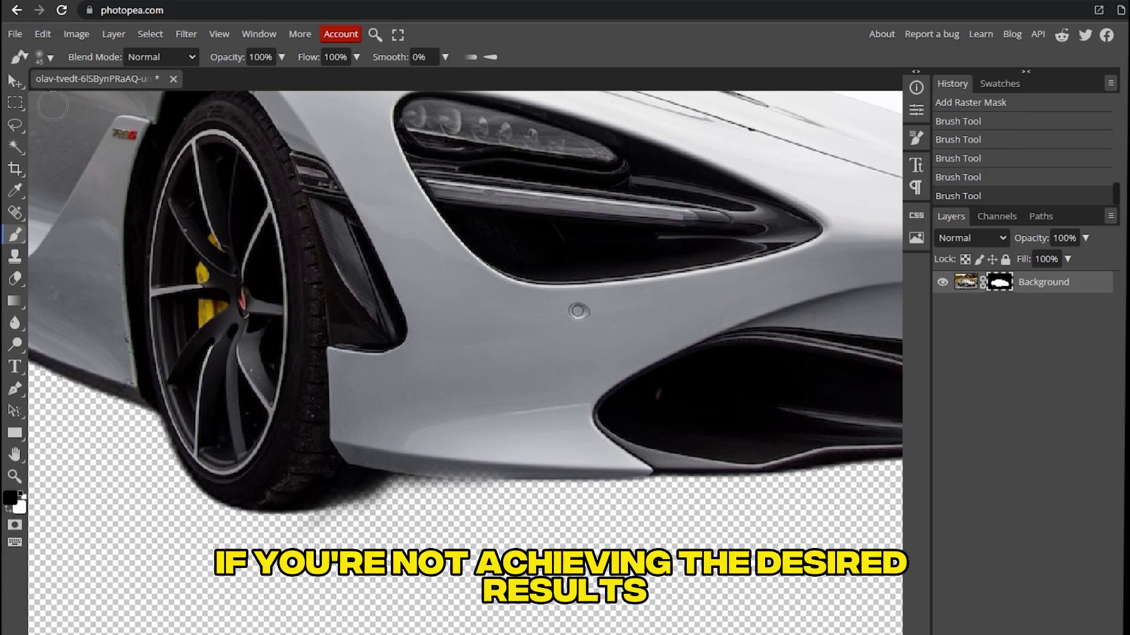
{"action": "left_click", "coordinate": [42, 56]}
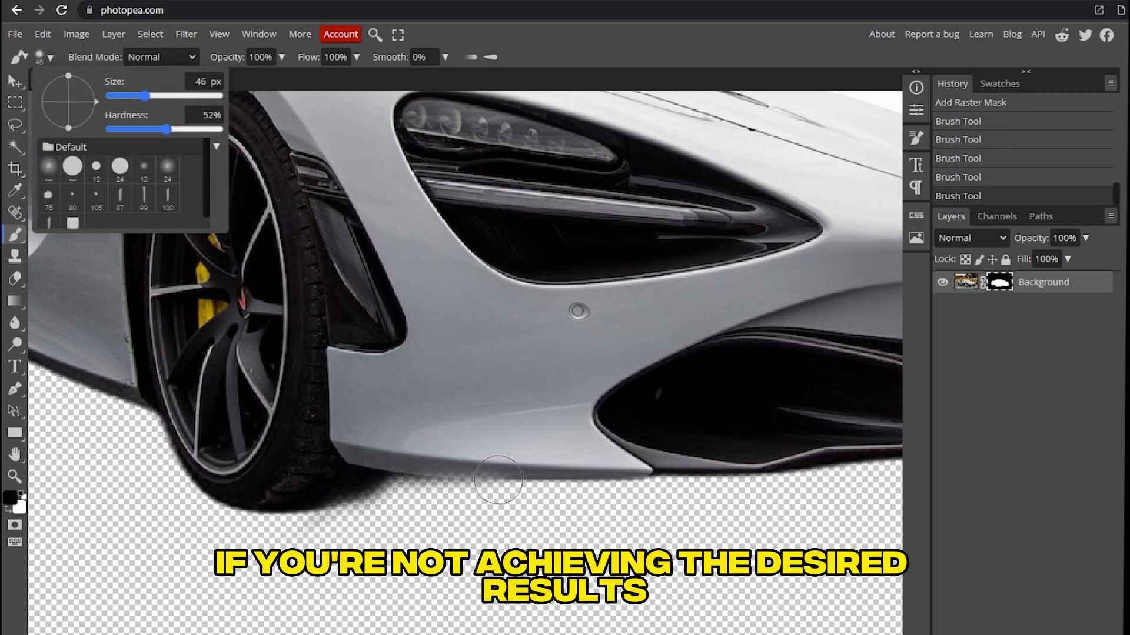
{"action": "left_click", "coordinate": [482, 458]}
{"action": "key", "text": "ctrl+z"}
{"action": "key", "text": "x"}
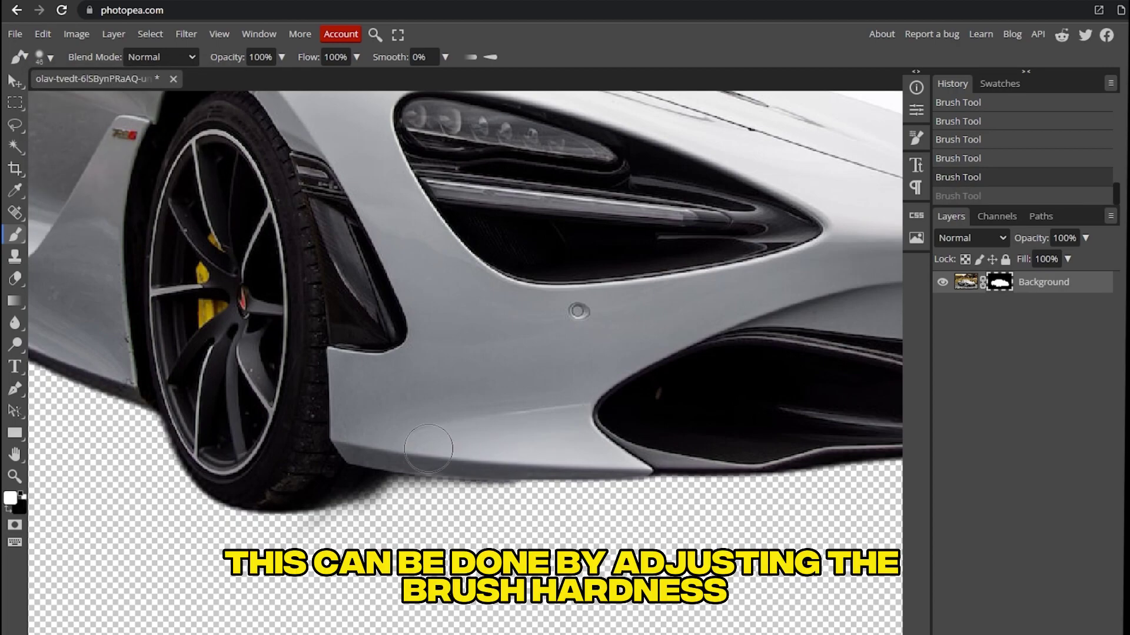
{"action": "left_click", "coordinate": [520, 443]}
{"action": "scroll", "coordinate": [467, 348], "scroll_direction": "down", "scroll_amount": 5}
{"action": "scroll", "coordinate": [423, 398], "scroll_direction": "up", "scroll_amount": 8}
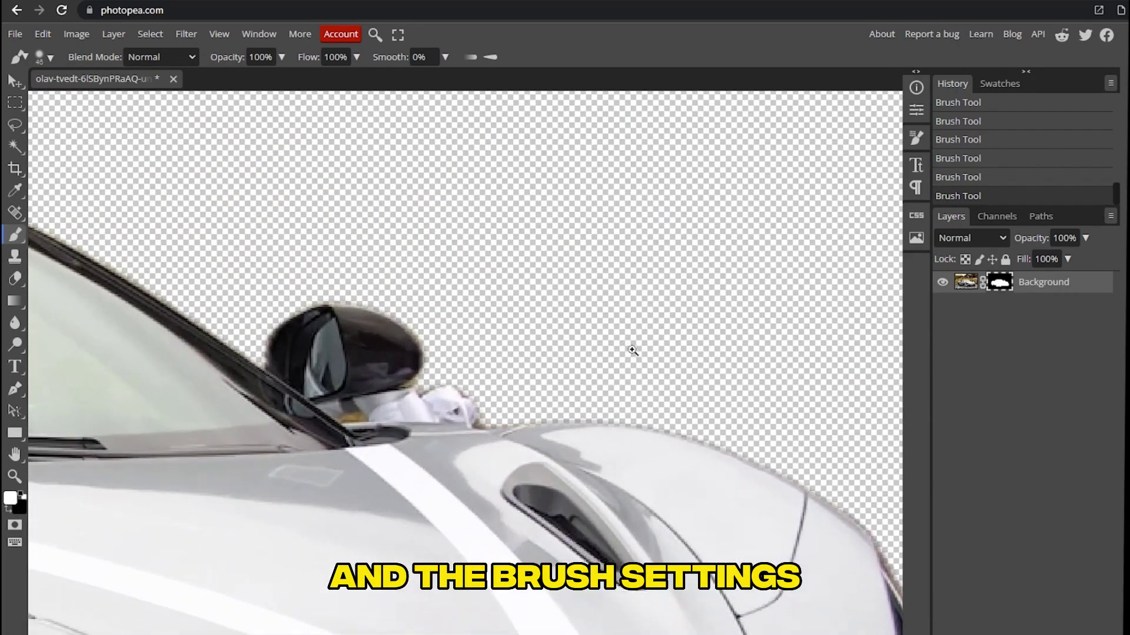
Step: Shrink the brush and paint black over the white cloth beside the mirror
{"action": "key", "text": "bracketleft"}
{"action": "key", "text": "bracketleft"}
{"action": "key", "text": "bracketleft"}
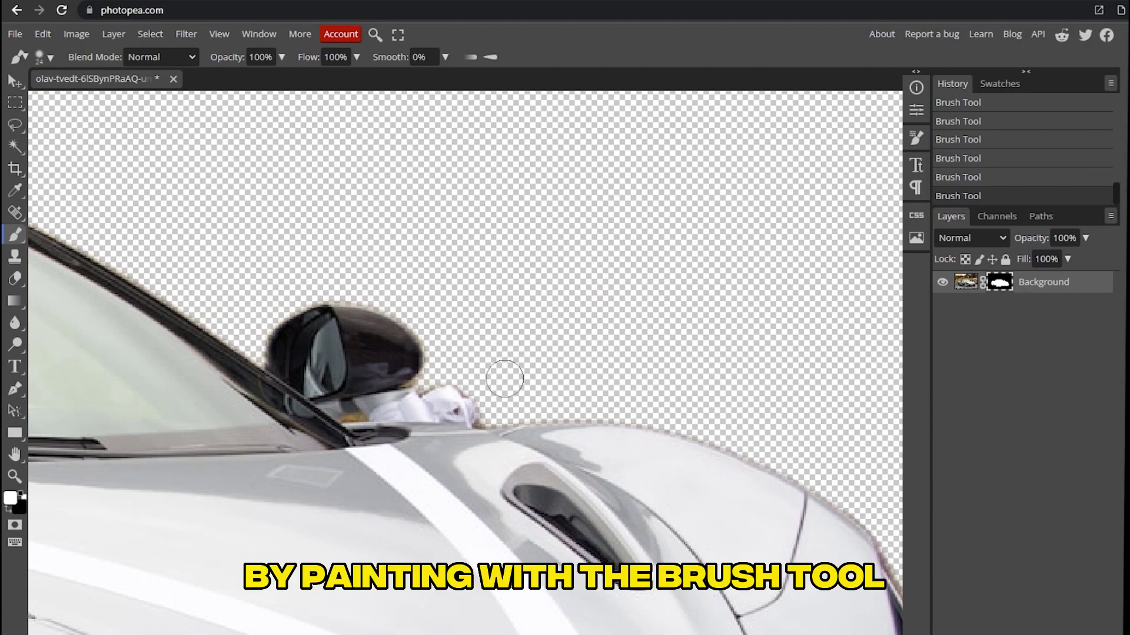
{"action": "key", "text": "bracketleft"}
{"action": "key", "text": "bracketleft"}
{"action": "key", "text": "x"}
{"action": "mouse_move", "coordinate": [464, 391]}
{"action": "left_mouse_down"}
{"action": "mouse_move", "coordinate": [410, 416]}
{"action": "mouse_move", "coordinate": [339, 414]}
{"action": "mouse_move", "coordinate": [454, 395]}
{"action": "left_mouse_up"}
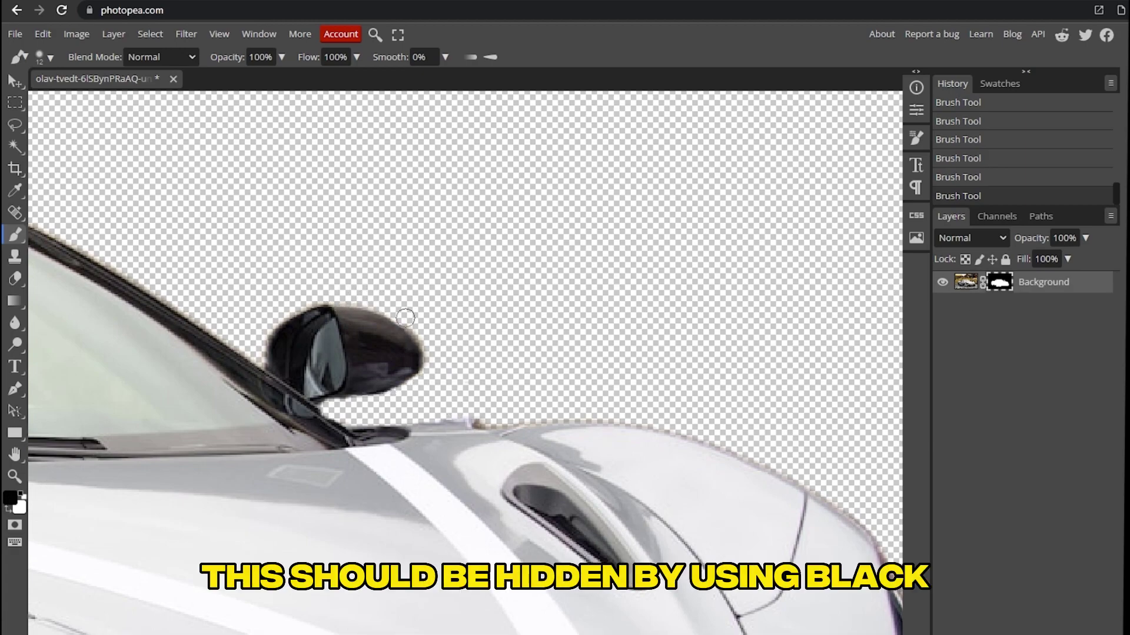
{"action": "scroll", "coordinate": [356, 383], "scroll_direction": "down", "scroll_amount": 5}
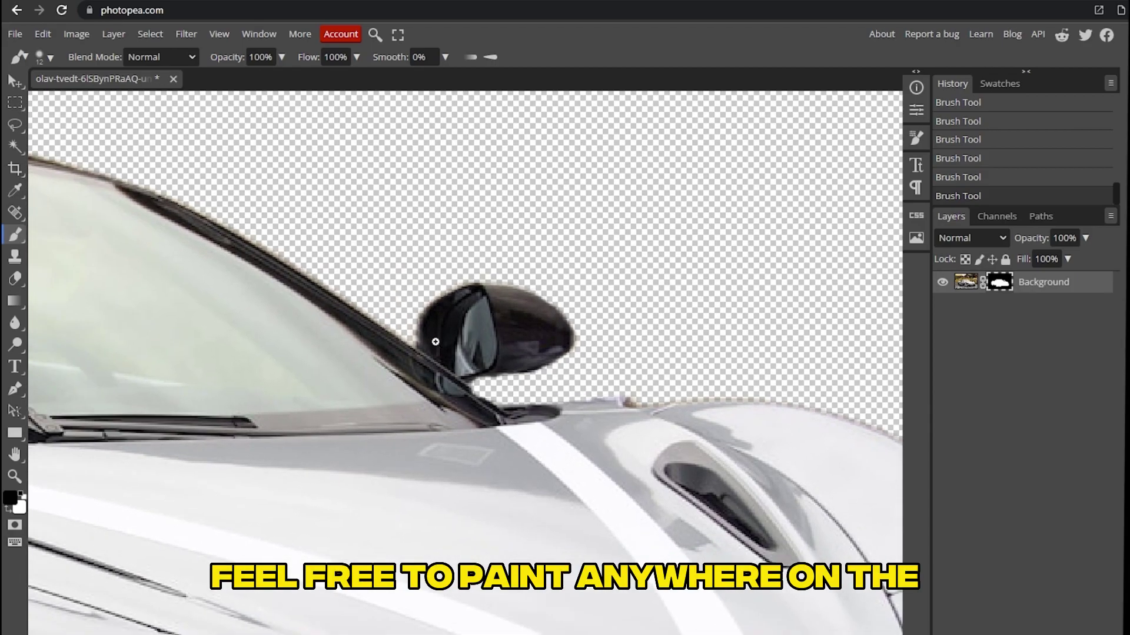
{"action": "scroll", "coordinate": [350, 351], "scroll_direction": "up", "scroll_amount": 5}
{"action": "scroll", "coordinate": [349, 351], "scroll_direction": "down", "scroll_amount": 6}
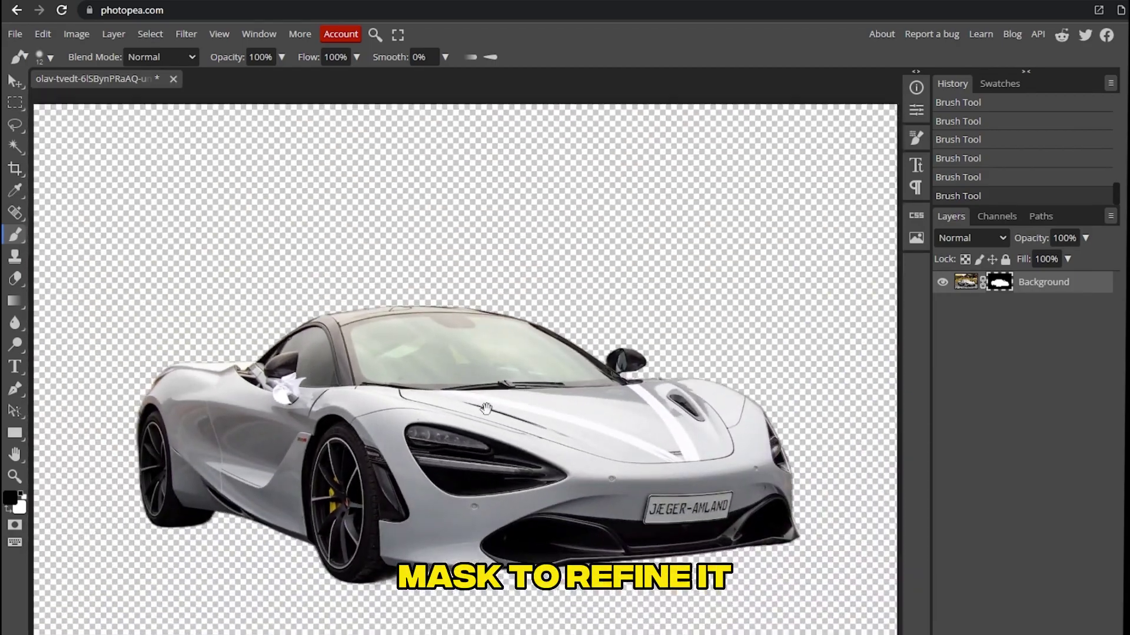
{"action": "scroll", "coordinate": [484, 408], "scroll_direction": "up", "scroll_amount": 2}
{"action": "scroll", "coordinate": [484, 408], "scroll_direction": "down", "scroll_amount": 2}
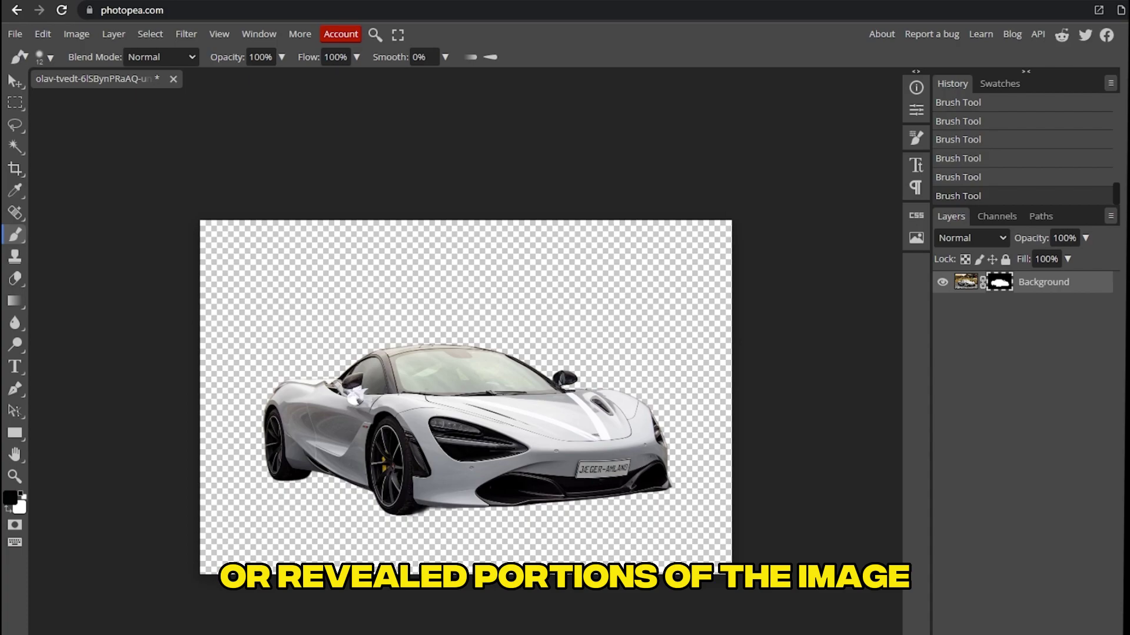
Step: Delete the layer's raster mask to restore the full photo, then Select Subject to select the car
{"action": "right_click", "coordinate": [1000, 287]}
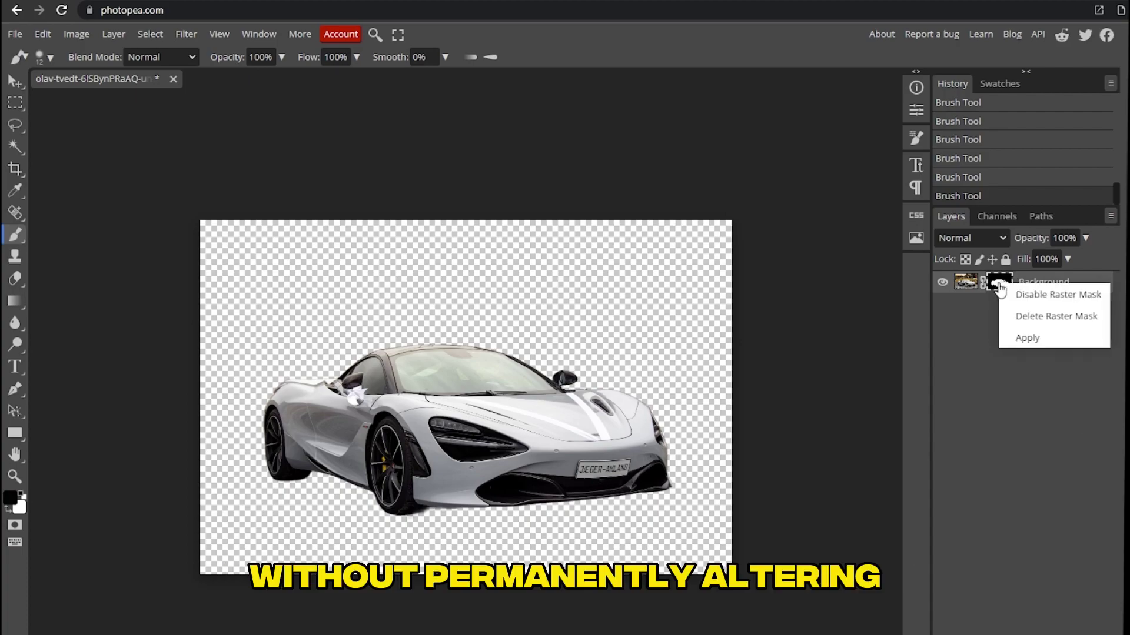
{"action": "left_click", "coordinate": [1028, 319]}
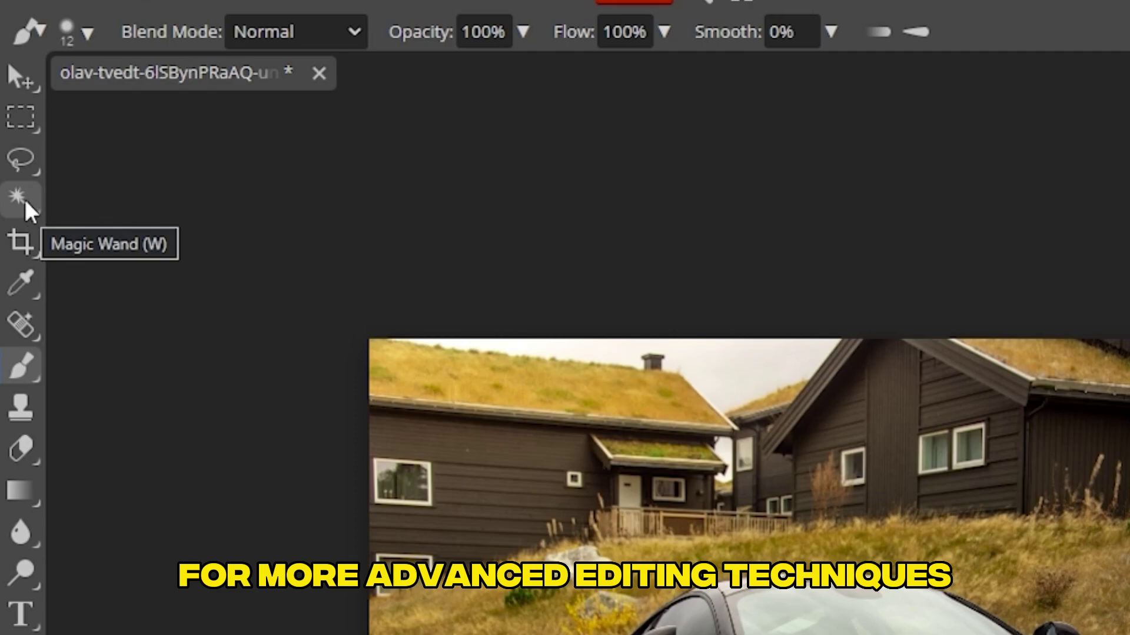
{"action": "left_click", "coordinate": [27, 211]}
{"action": "left_click", "coordinate": [574, 32]}
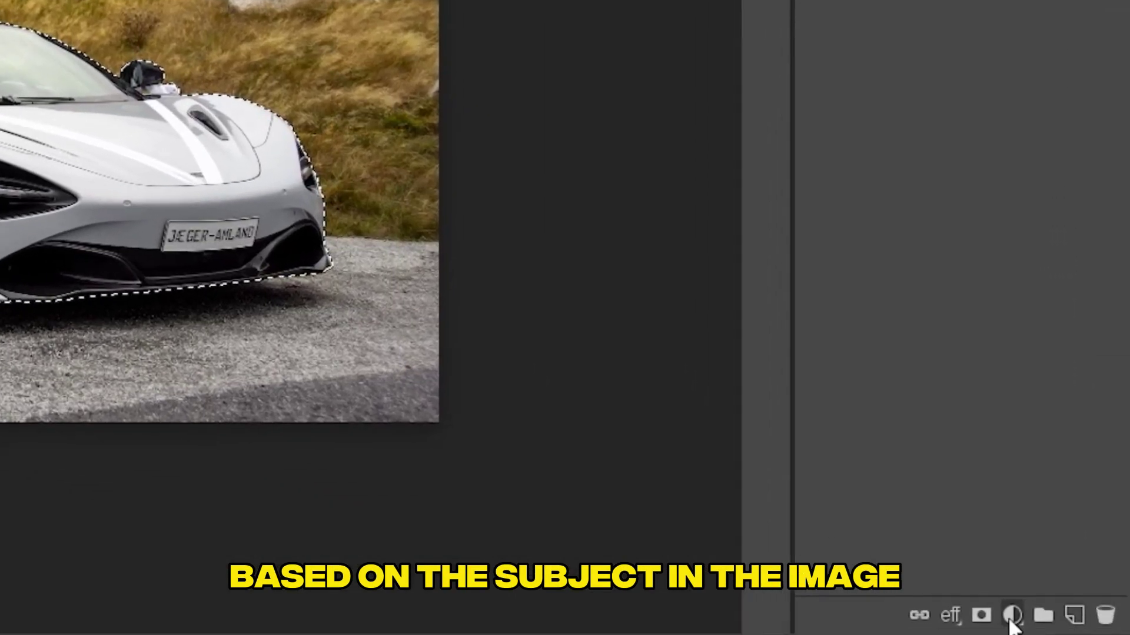
Step: Add a car-masked Hue/Saturation layer with Hue -51, Saturation -100 and Lightness 12
{"action": "left_click", "coordinate": [1050, 634]}
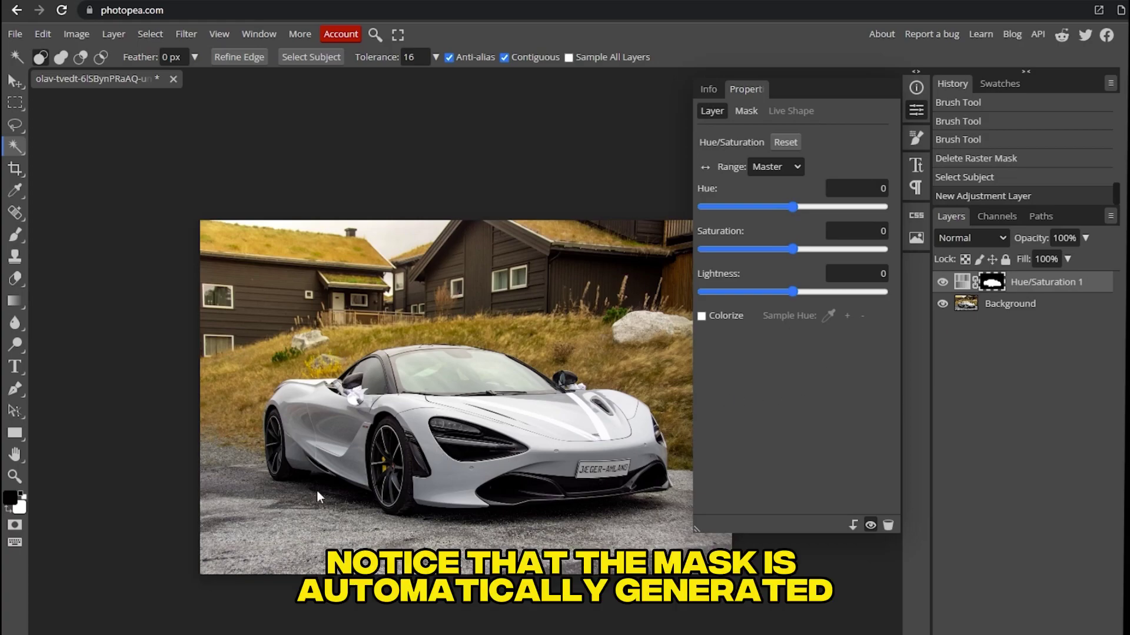
{"action": "left_click_drag", "start_coordinate": [791, 208], "coordinate": [677, 280]}
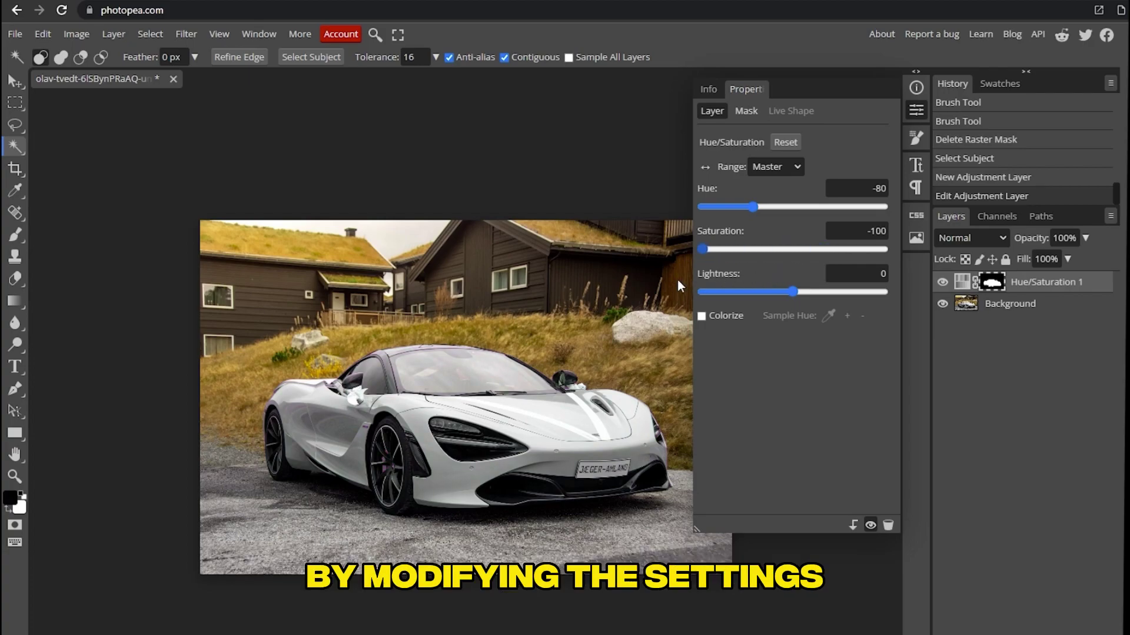
{"action": "mouse_move", "coordinate": [792, 292]}
{"action": "left_mouse_down"}
{"action": "mouse_move", "coordinate": [743, 292]}
{"action": "mouse_move", "coordinate": [839, 292]}
{"action": "mouse_move", "coordinate": [804, 291]}
{"action": "left_mouse_up"}
{"action": "mouse_move", "coordinate": [759, 207]}
{"action": "left_mouse_down"}
{"action": "mouse_move", "coordinate": [797, 214]}
{"action": "mouse_move", "coordinate": [767, 214]}
{"action": "left_mouse_up"}
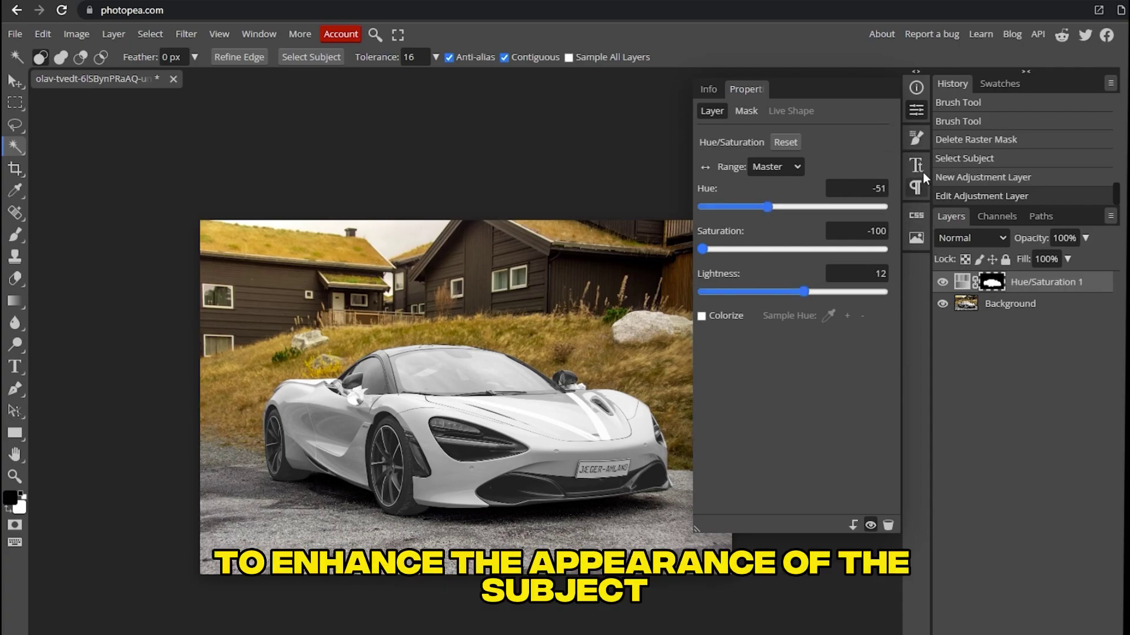
{"action": "left_click", "coordinate": [917, 110]}
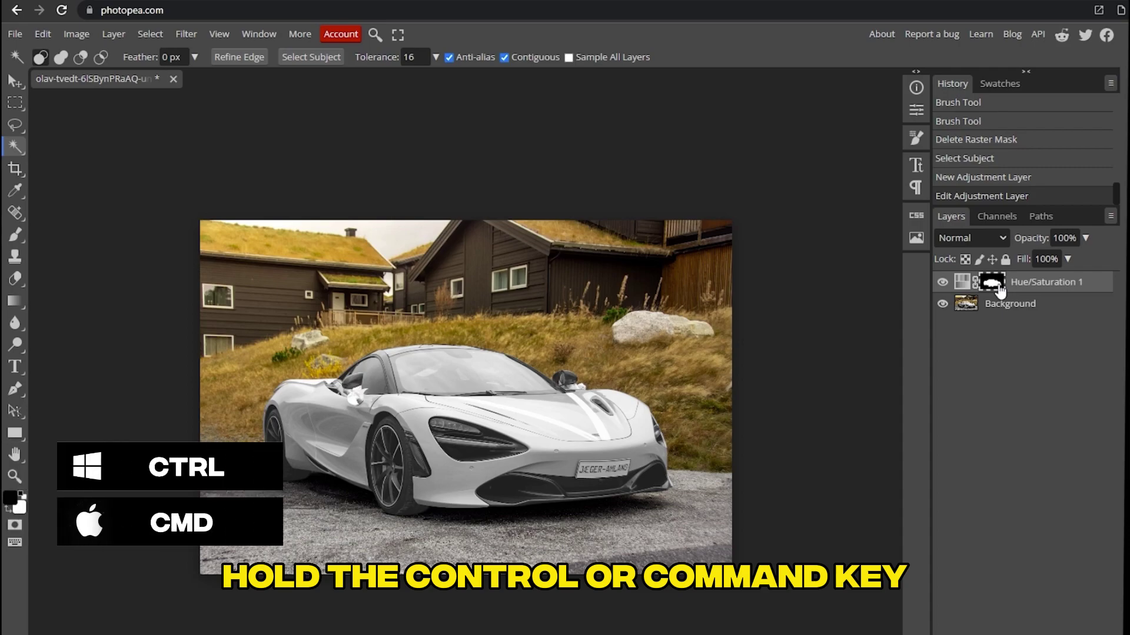
Step: Load the car mask as a selection and hide the Hue/Saturation 1 layer
{"action": "left_click", "coordinate": [995, 285], "text": "ctrl"}
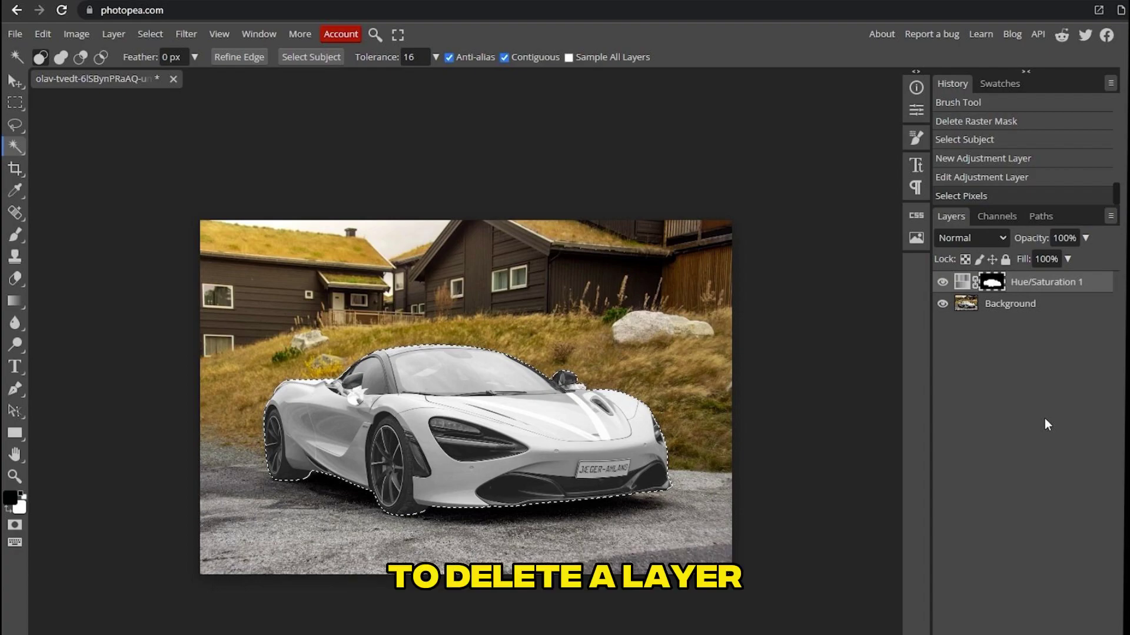
{"action": "left_click", "coordinate": [1075, 288]}
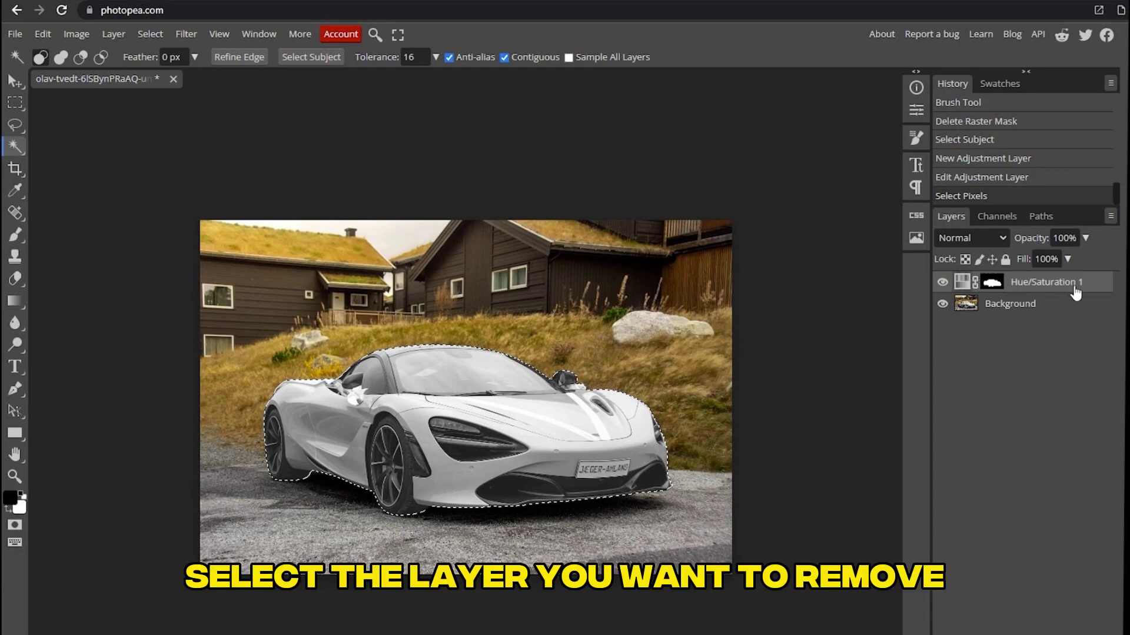
{"action": "key", "text": "Delete"}
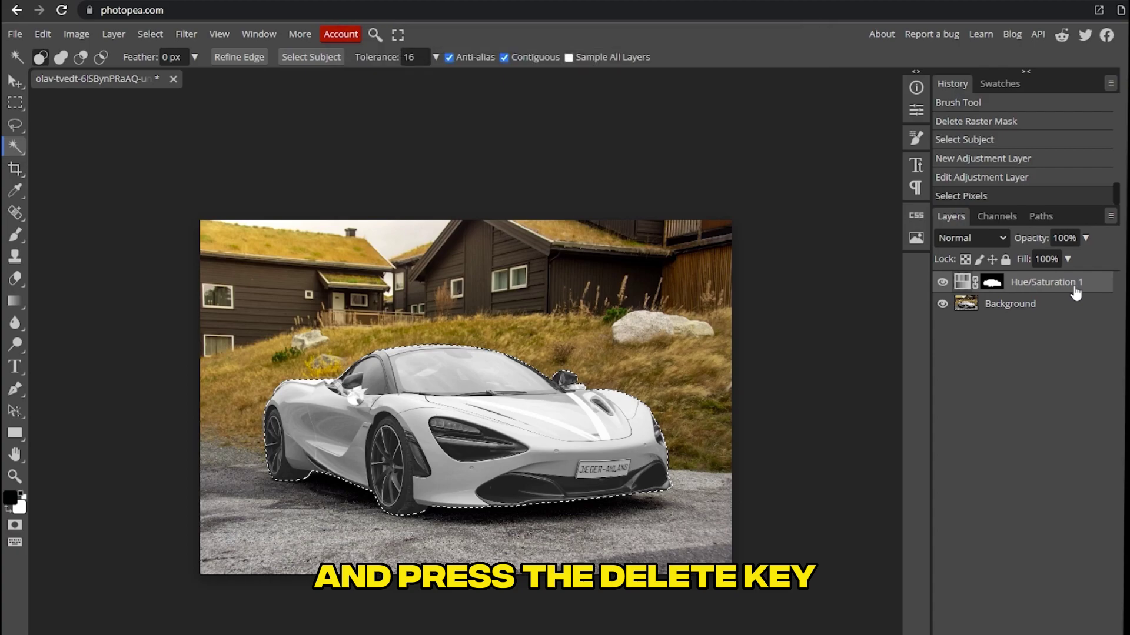
{"action": "left_click", "coordinate": [942, 283]}
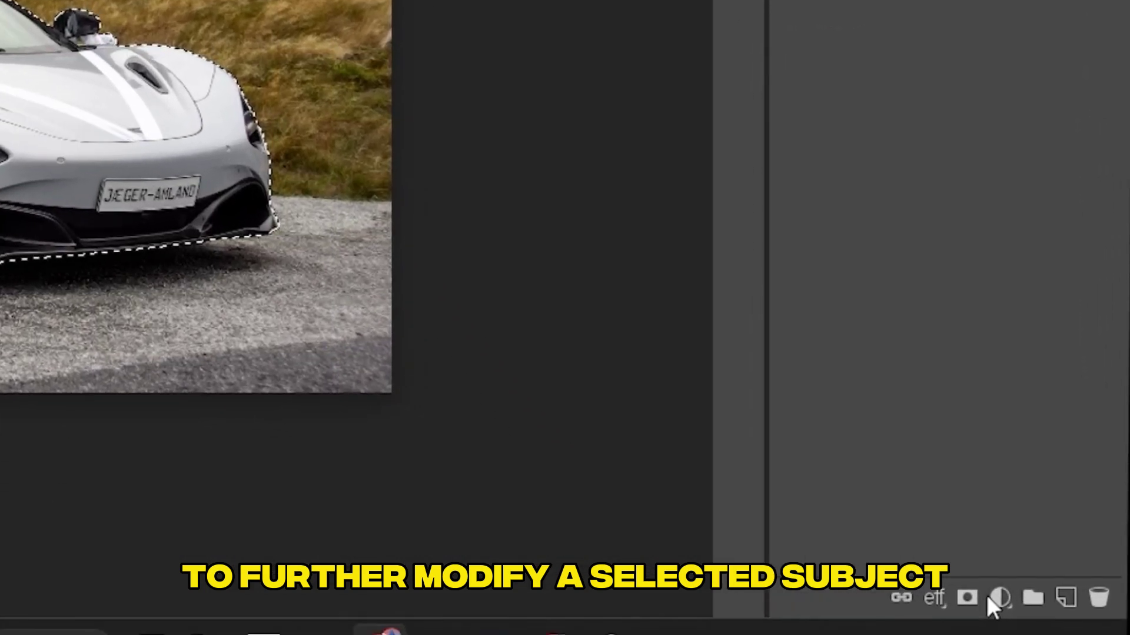
Step: Add a car-masked Curves layer, raising the upper curve and lowering the lower part into an S-curve
{"action": "left_click", "coordinate": [998, 597]}
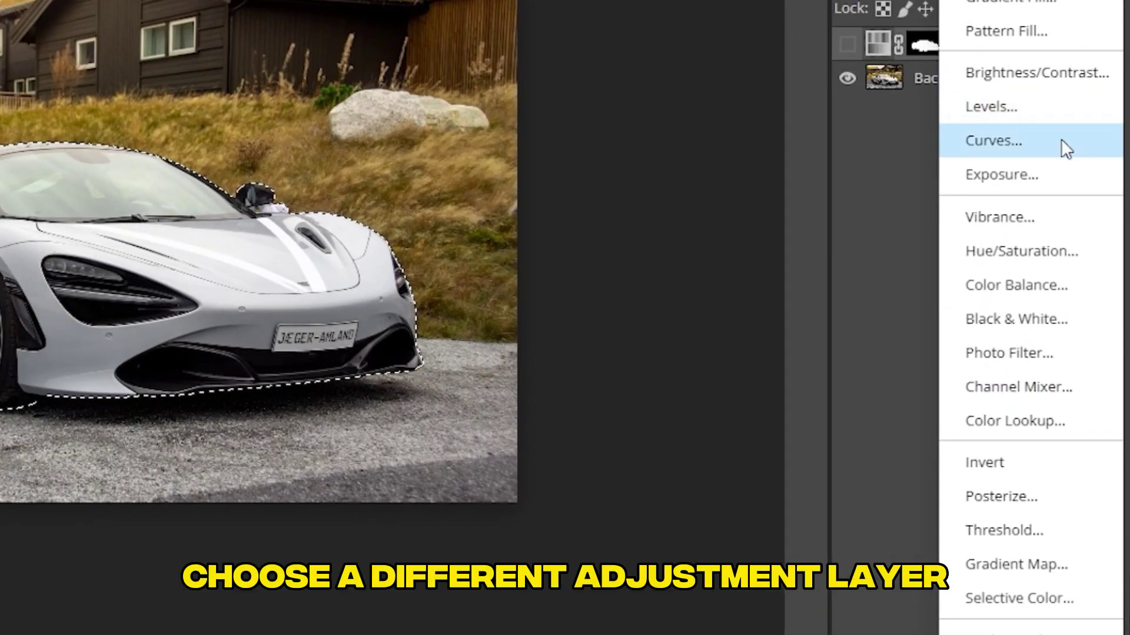
{"action": "left_click", "coordinate": [1061, 139]}
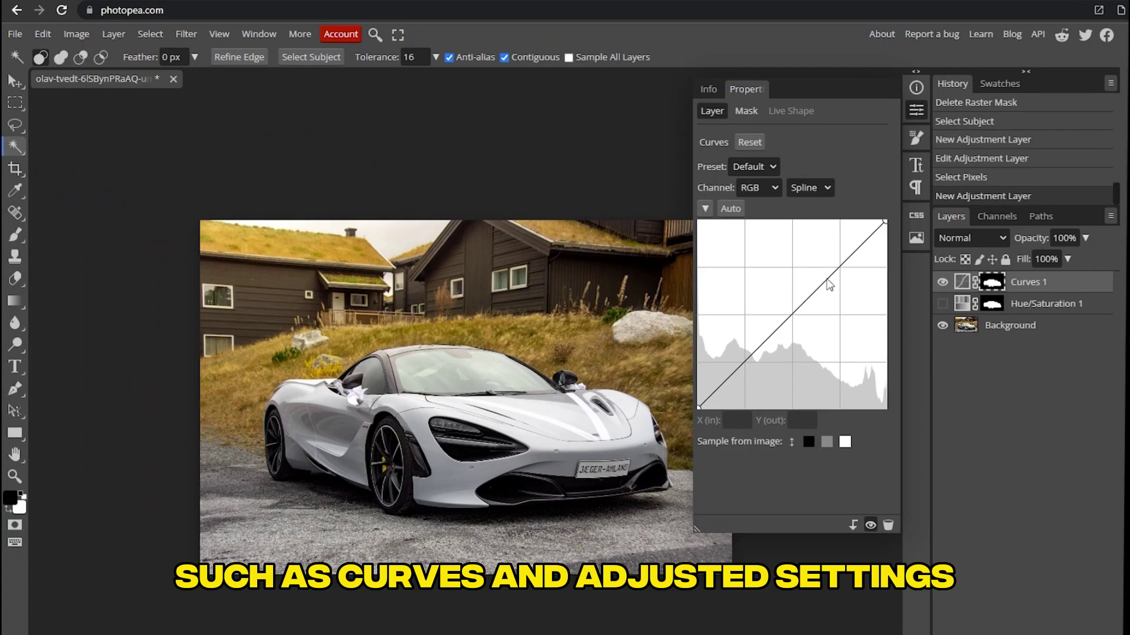
{"action": "left_click_drag", "start_coordinate": [828, 277], "coordinate": [827, 259]}
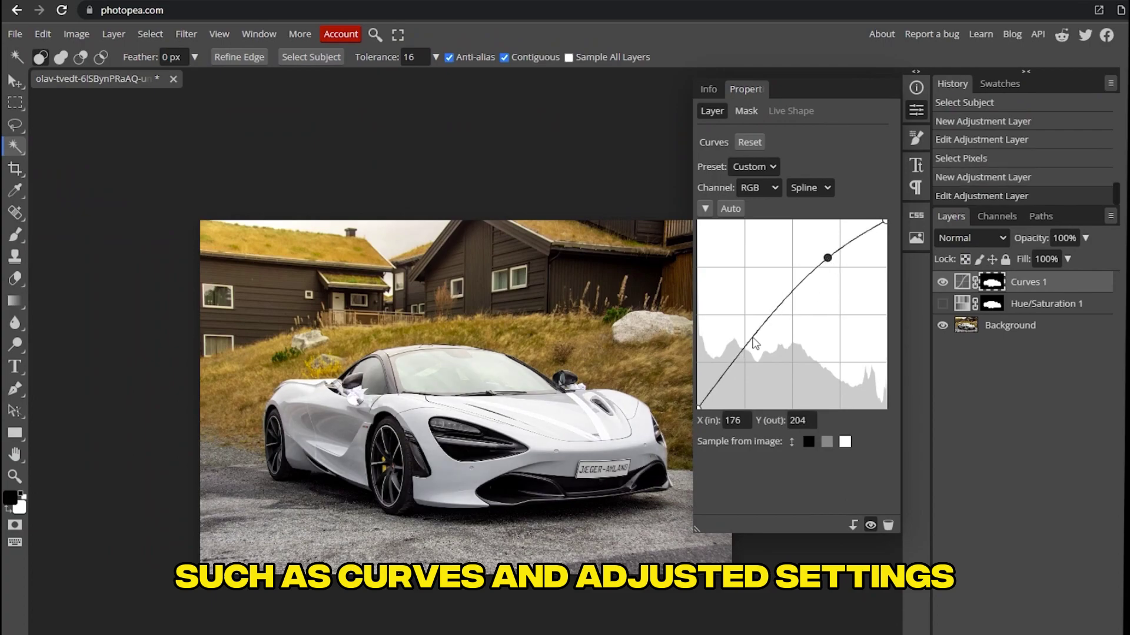
{"action": "left_click_drag", "start_coordinate": [753, 348], "coordinate": [757, 359]}
{"action": "left_click", "coordinate": [918, 113]}
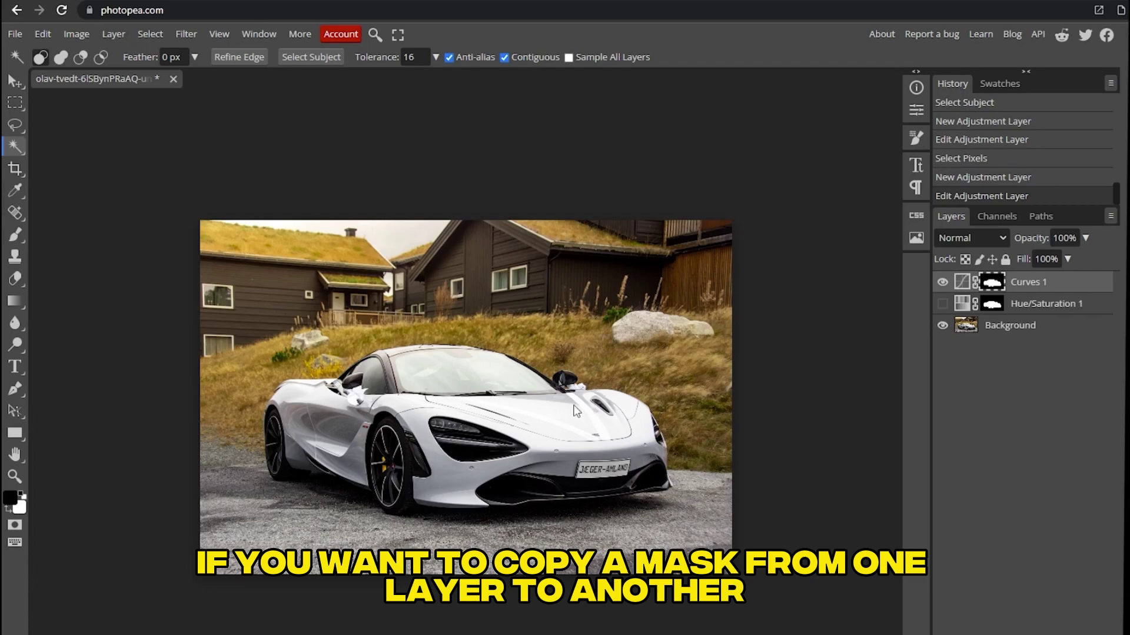